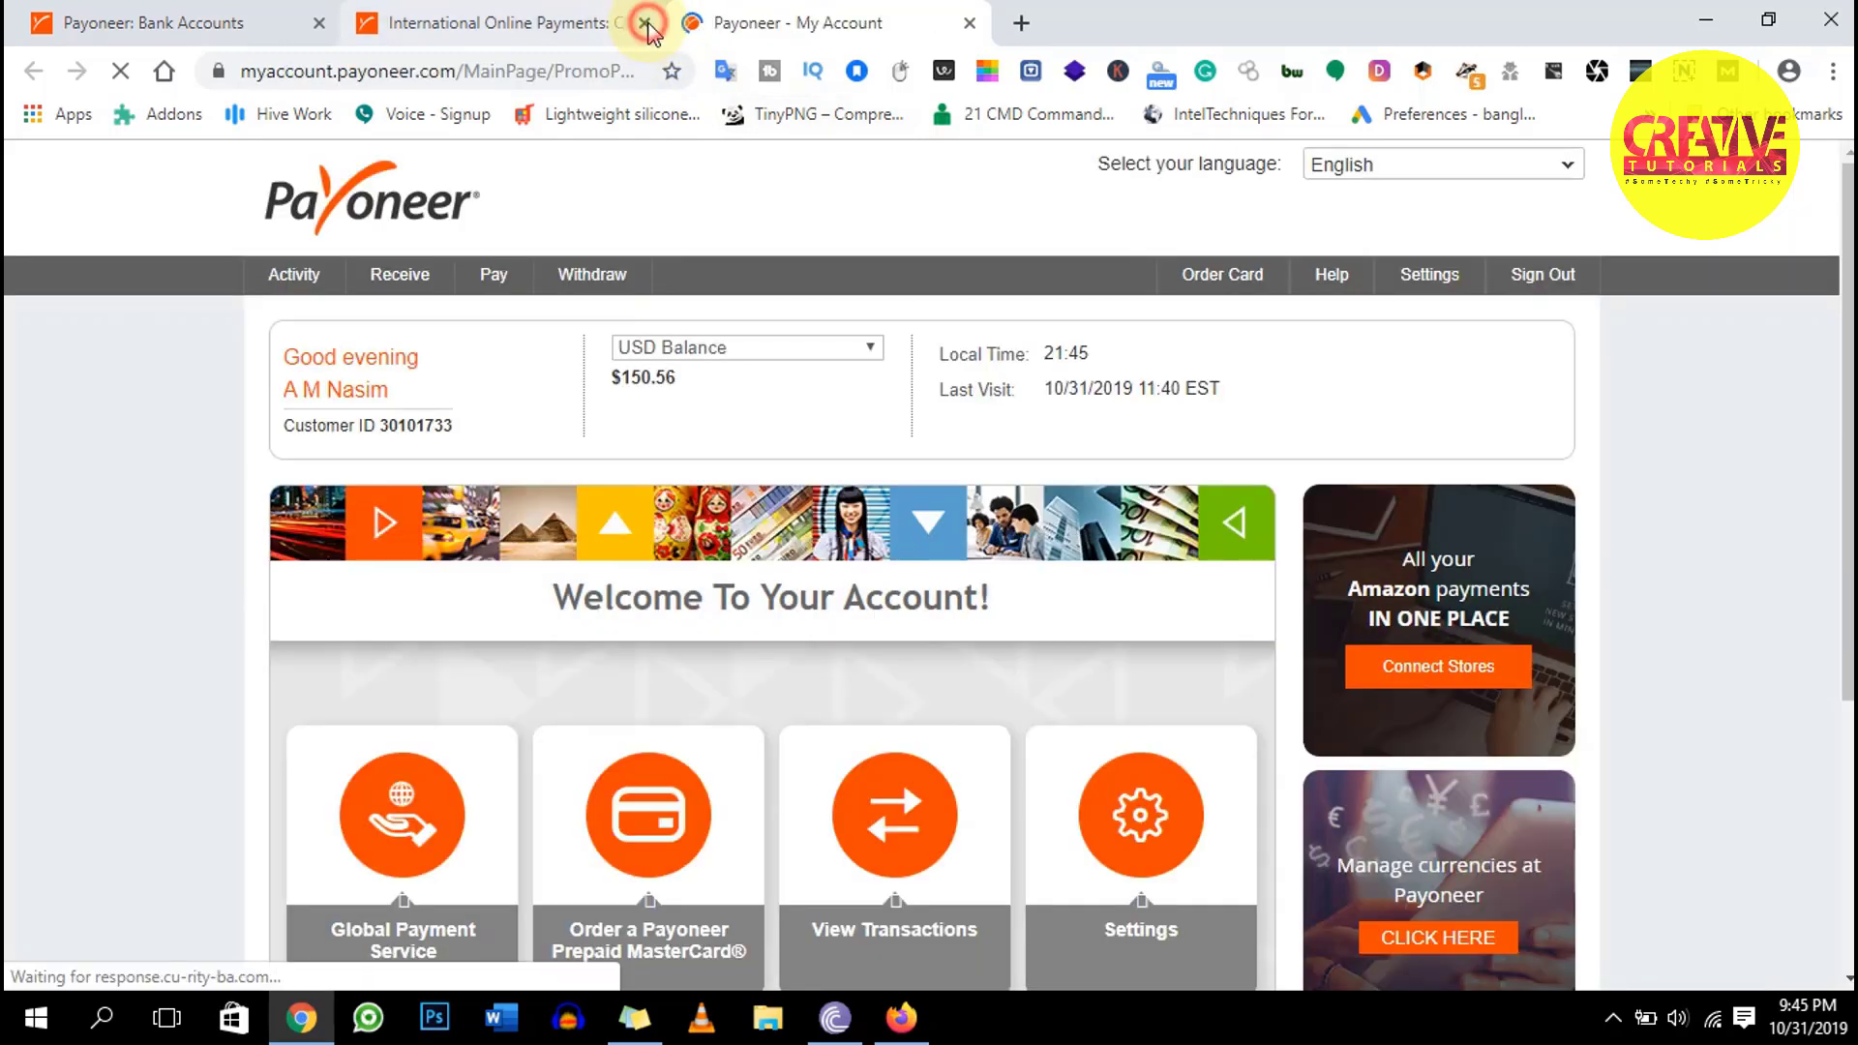
Close the leftover payment and old Bank Accounts tabs, then open Bank Accounts from Settings
left_click(645, 23)
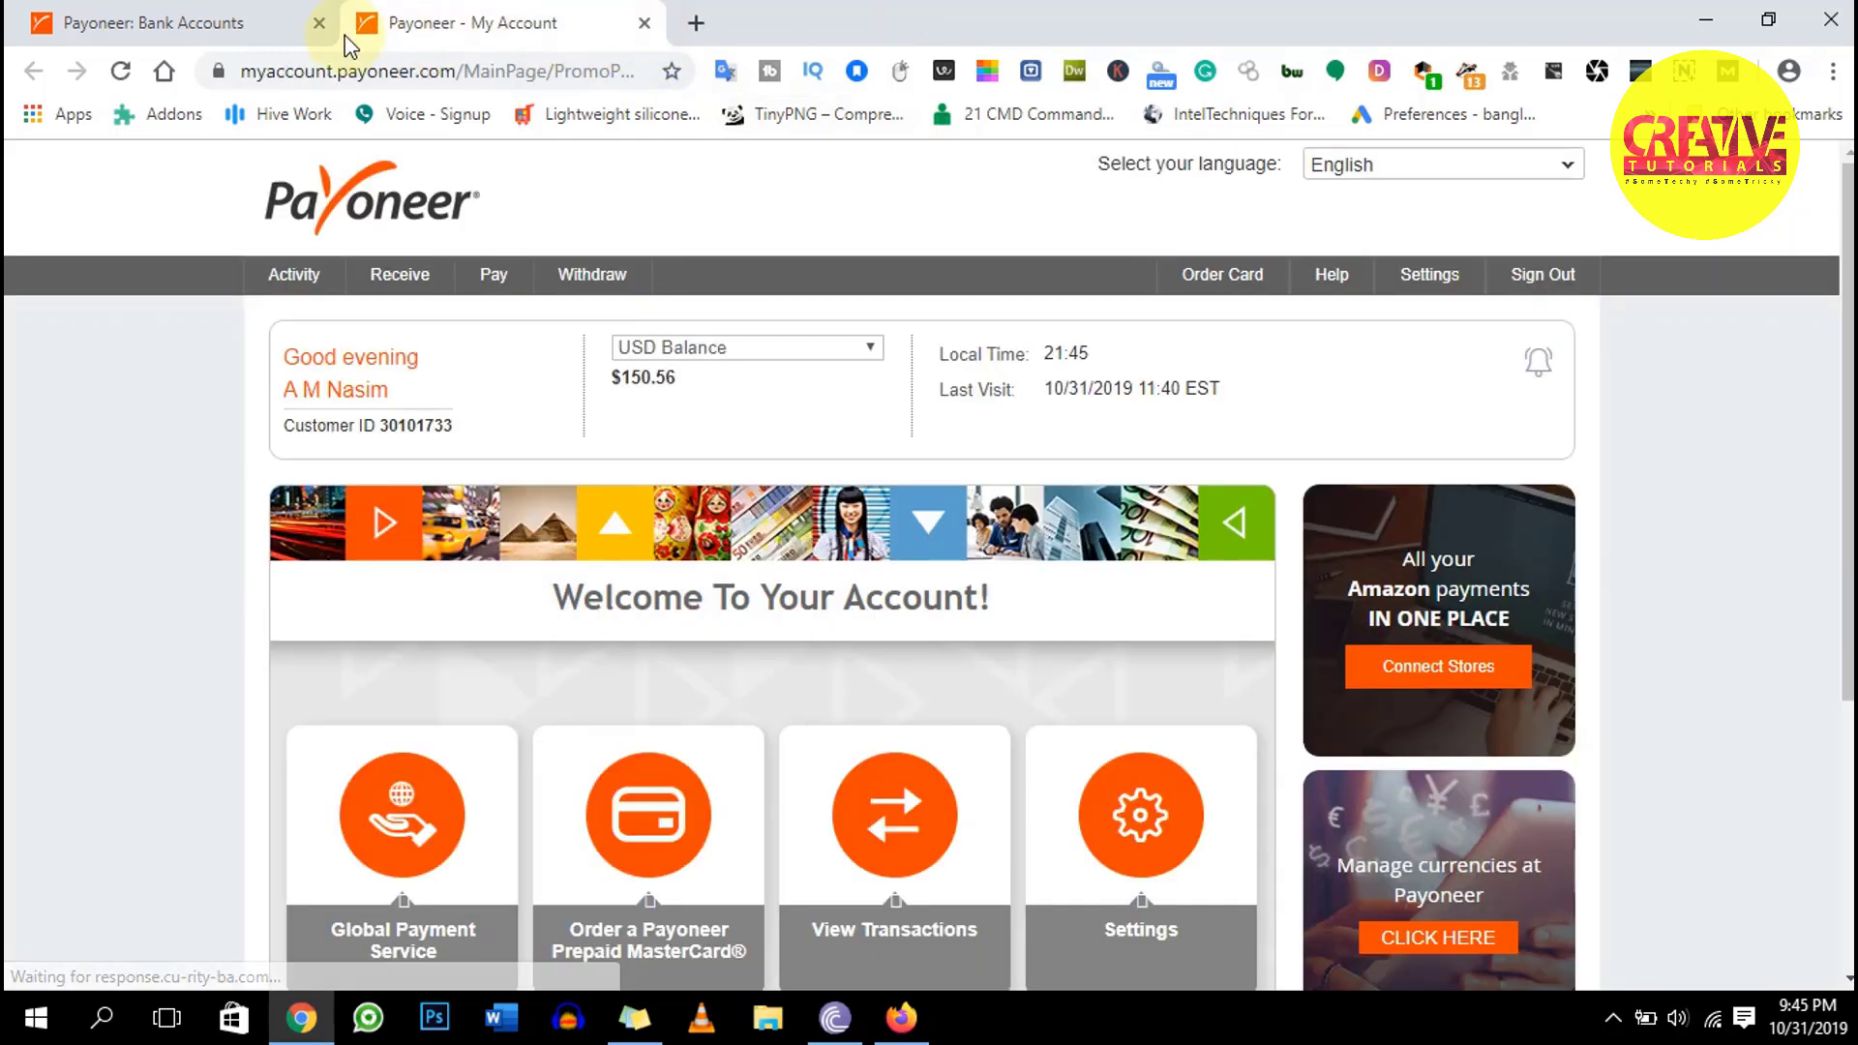
left_click(320, 23)
mouse_move(616, 293)
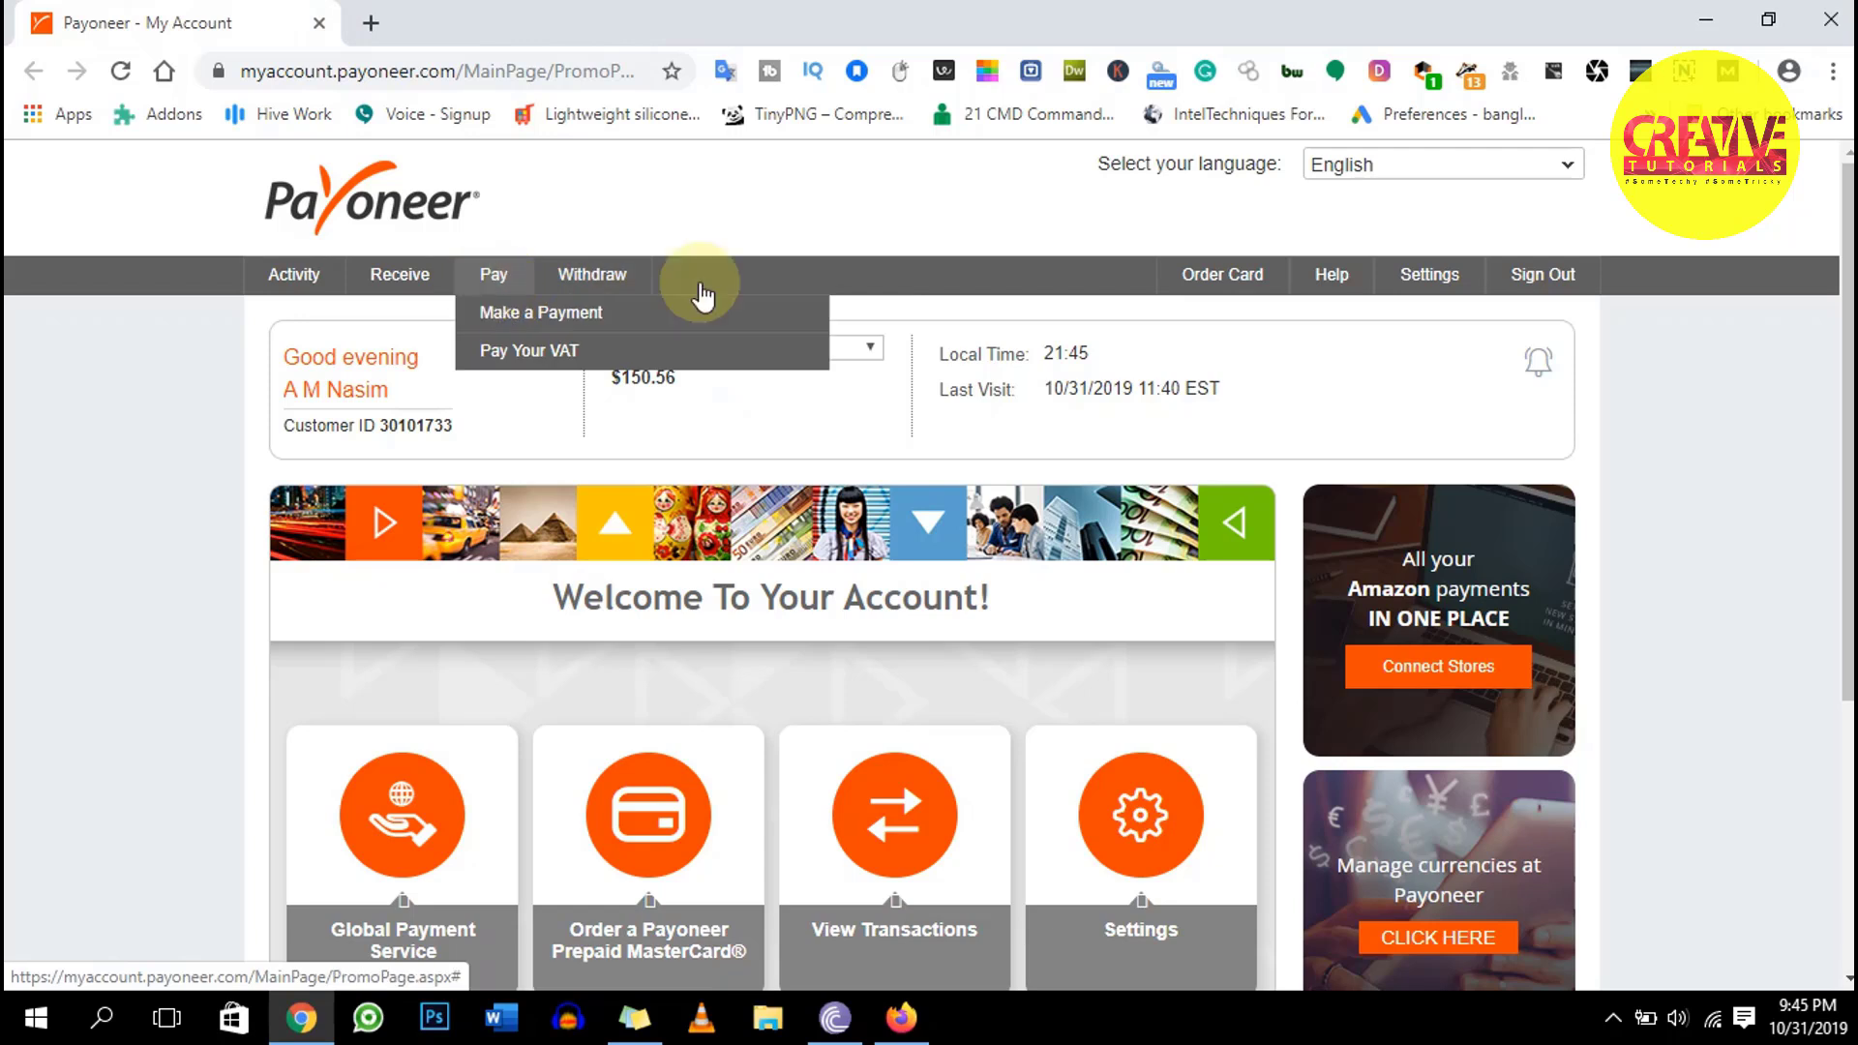
mouse_move(1429, 275)
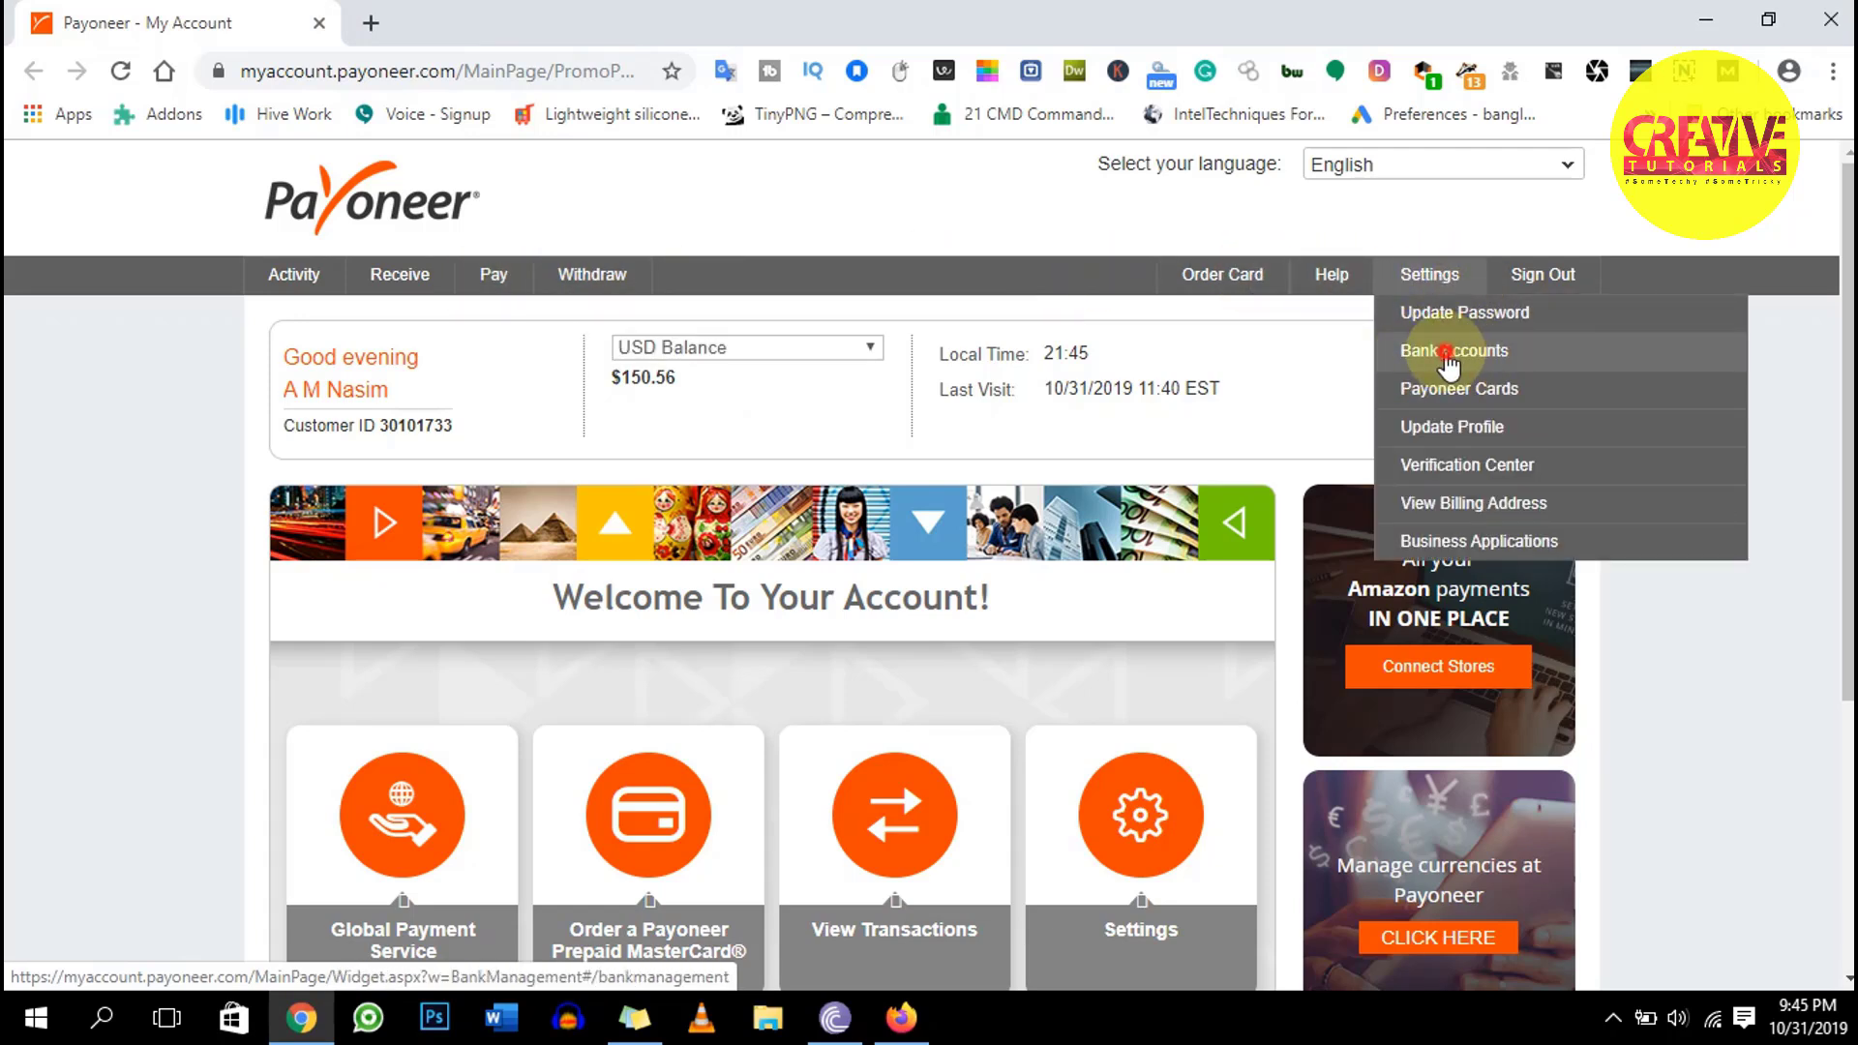
left_click(1449, 360)
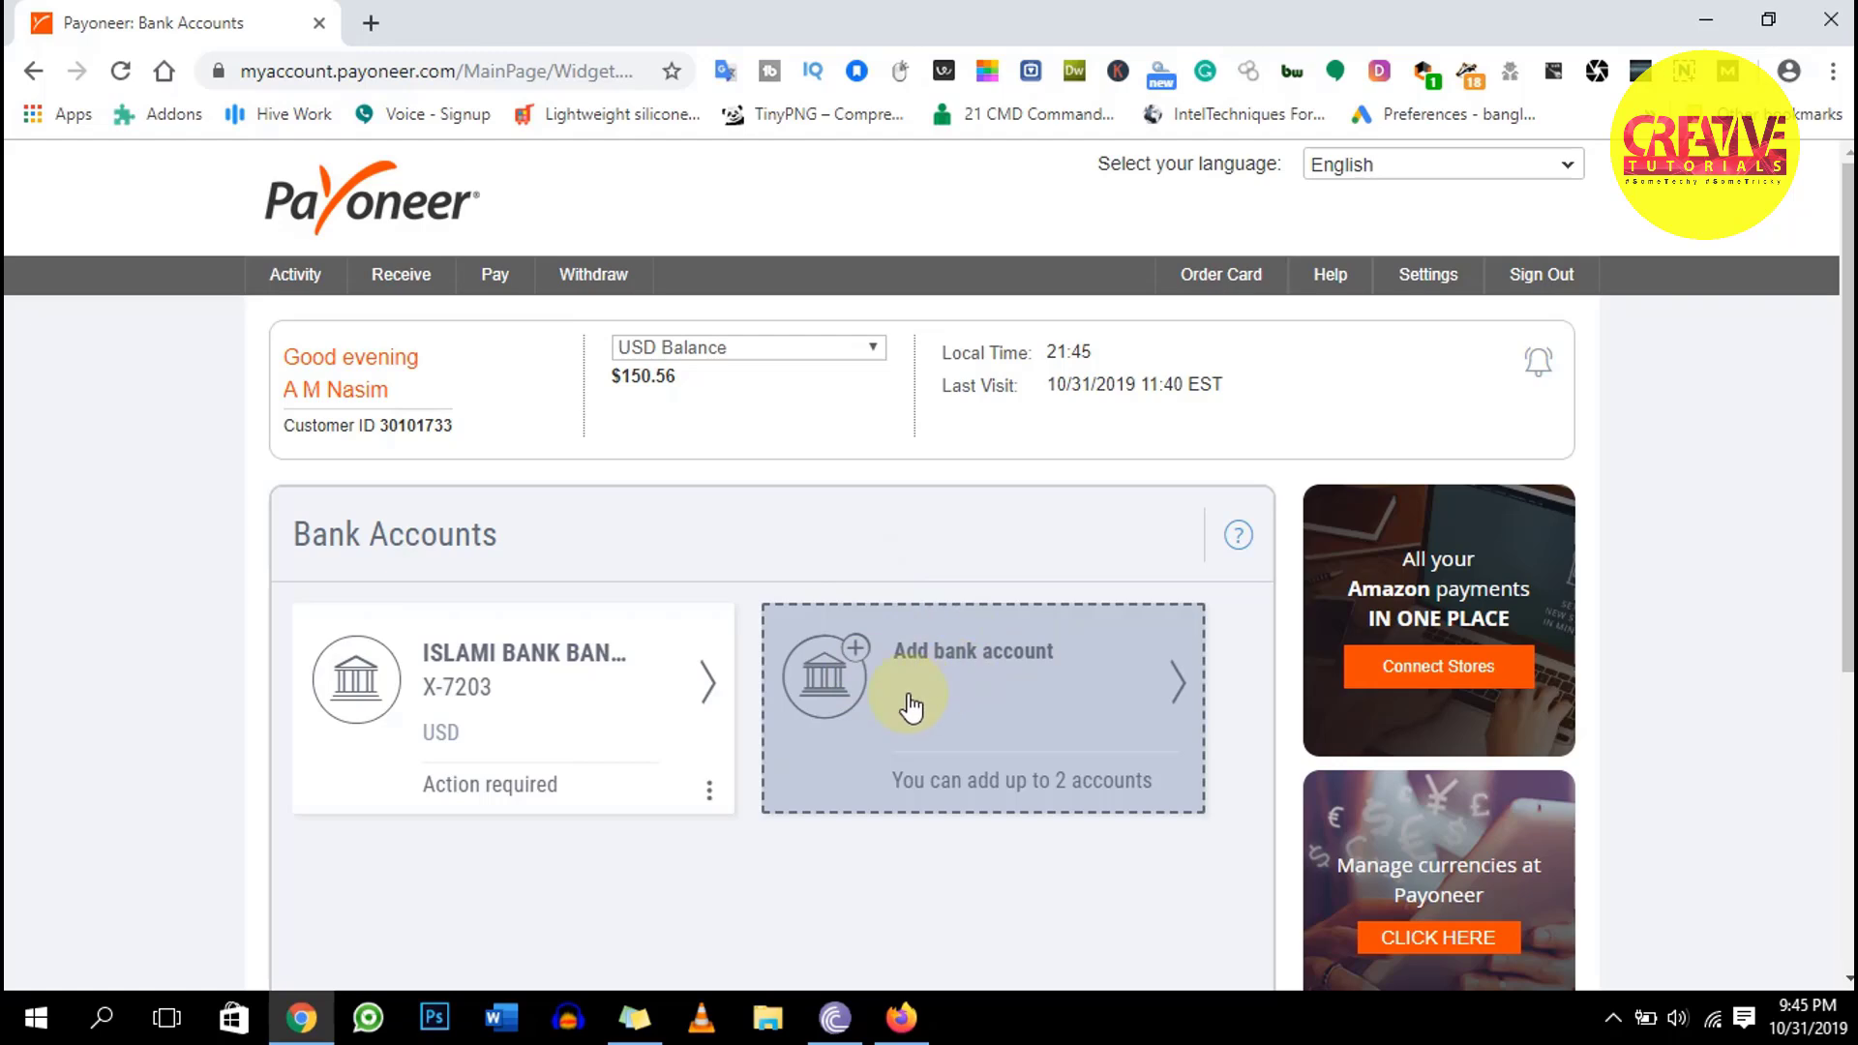
Start a new Personal bank account in Bangladesh with currency changed from USD to BDT, and continue
scroll(976, 717, "down", 1)
scroll(976, 717, "down", 2)
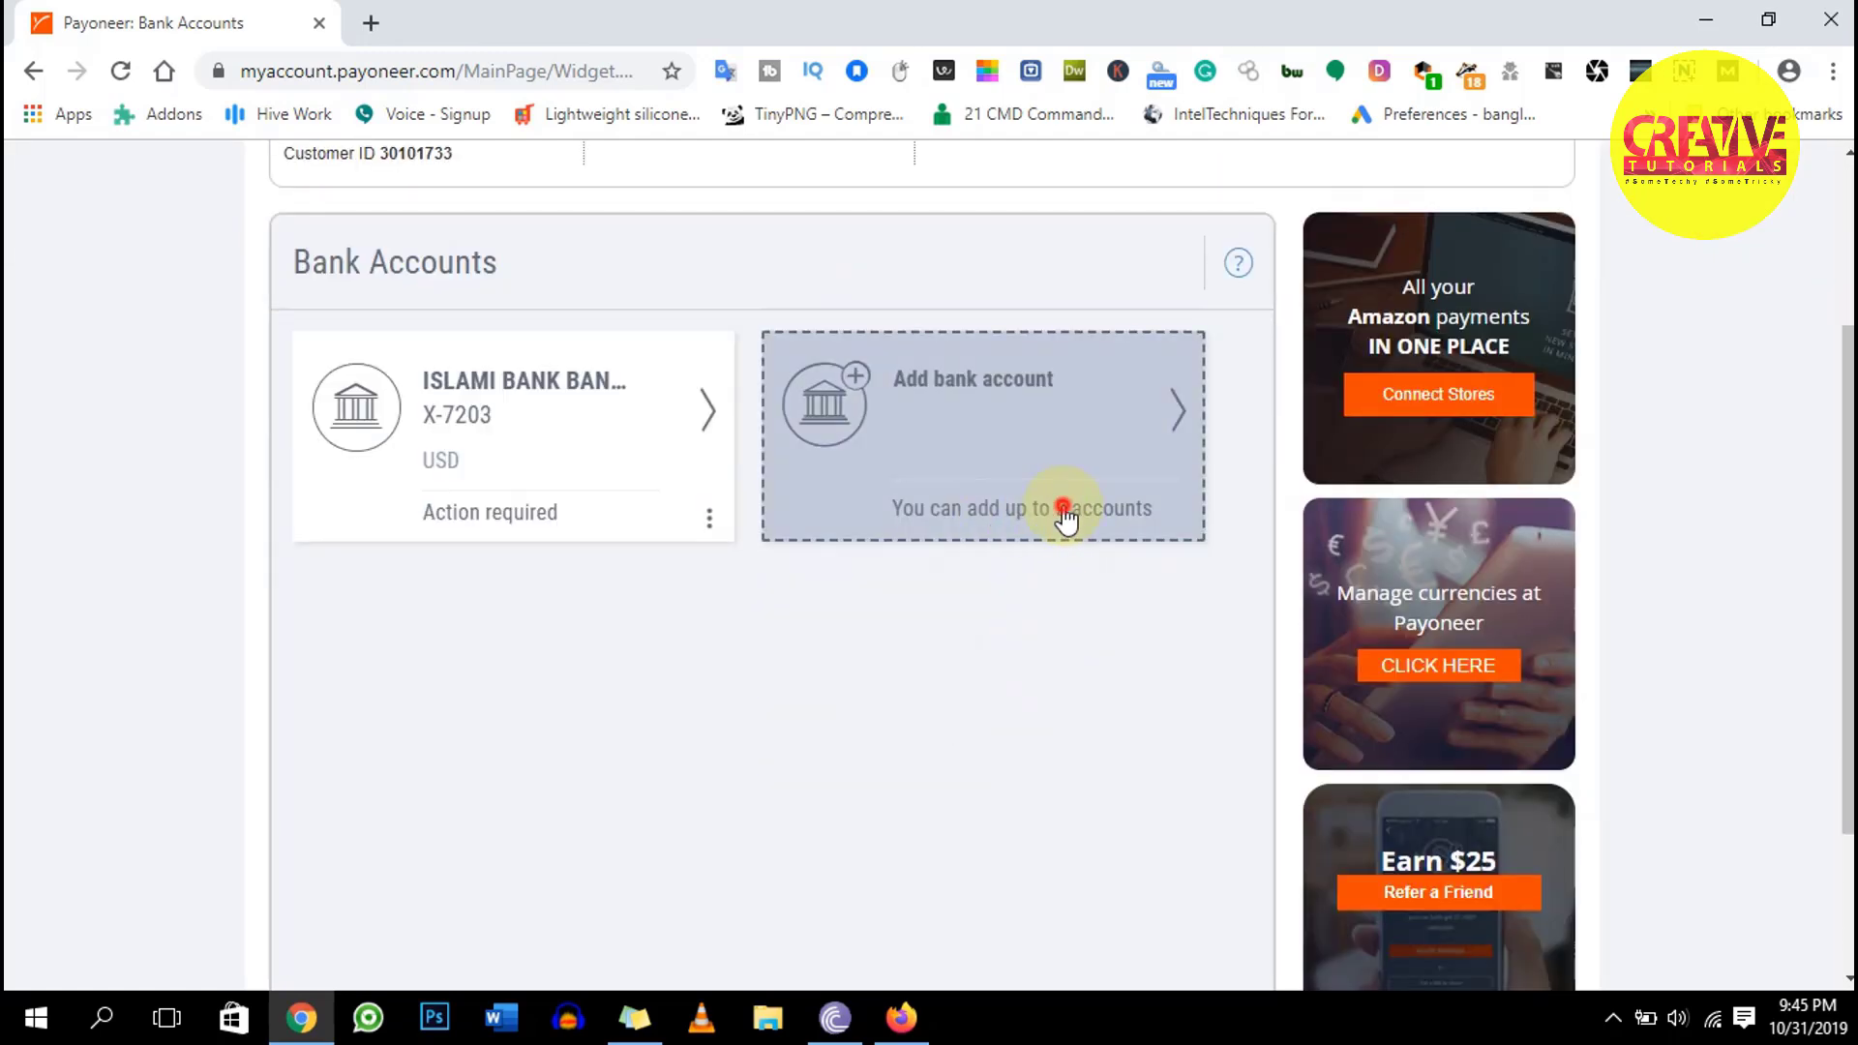
left_click(1062, 514)
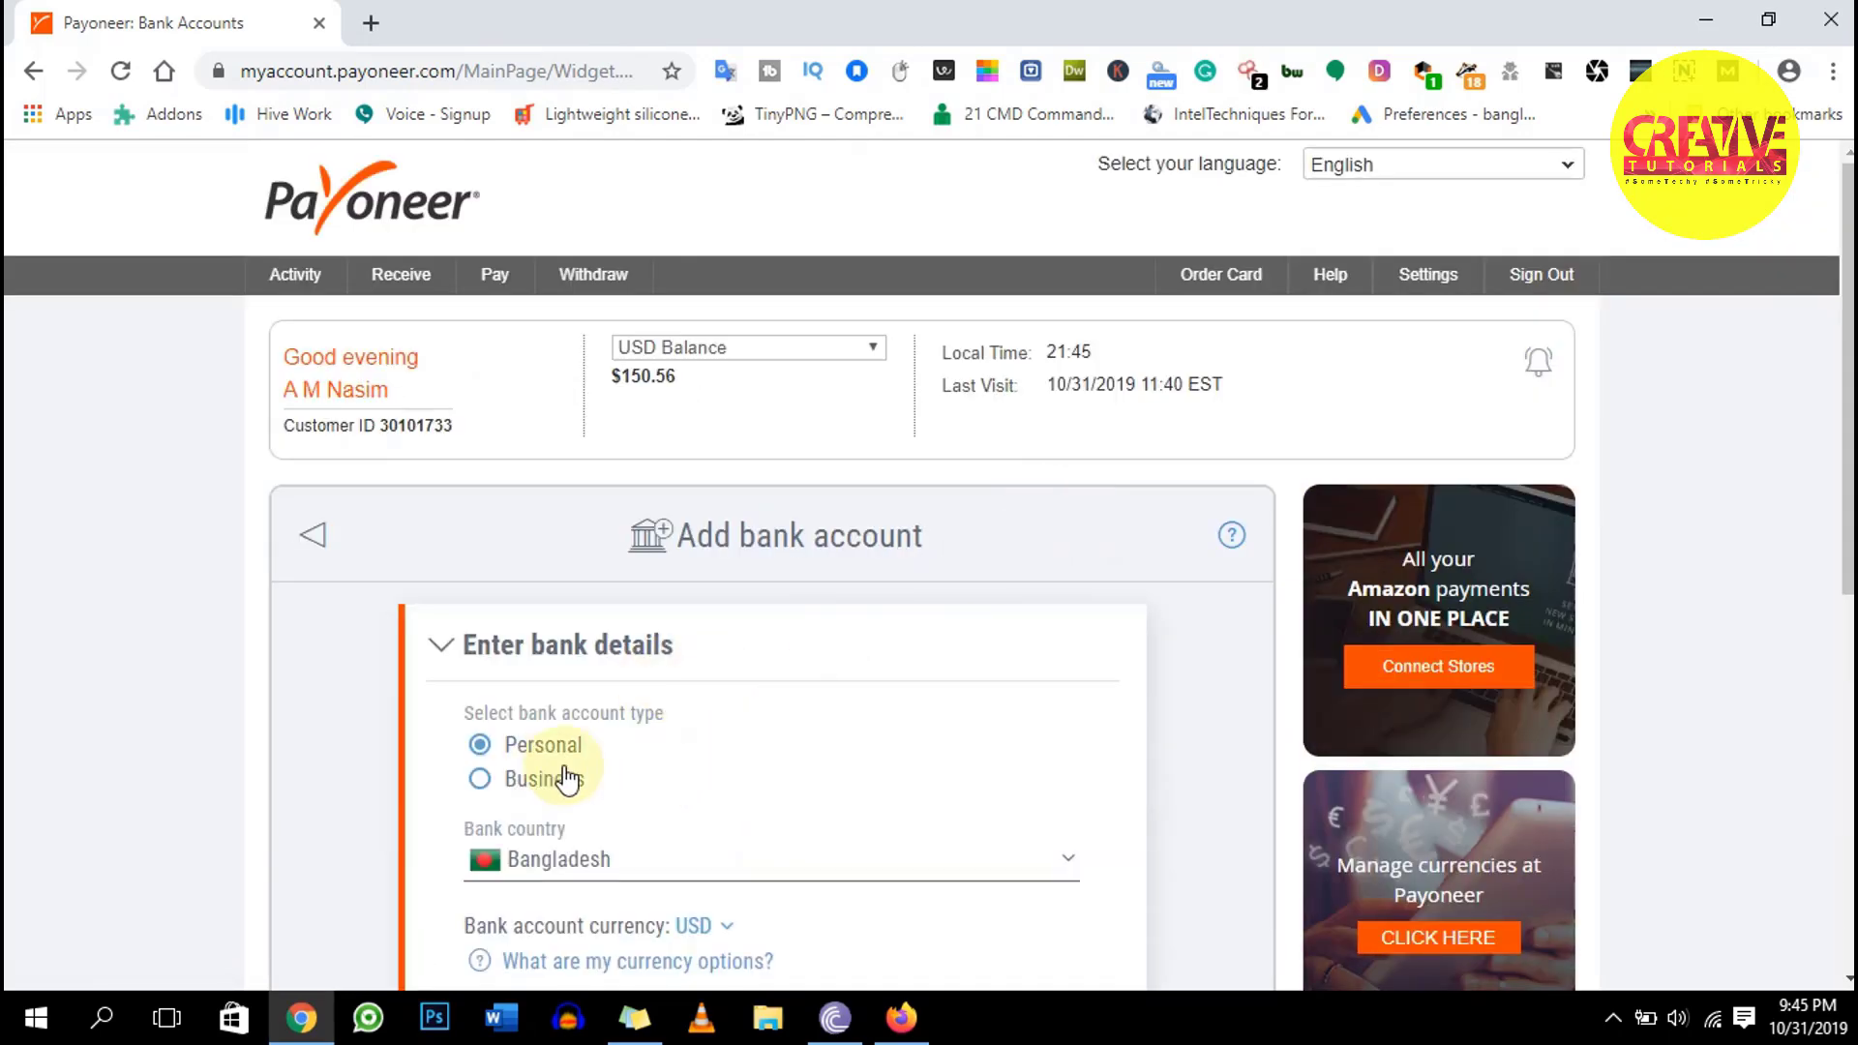
scroll(726, 817, "down", 1)
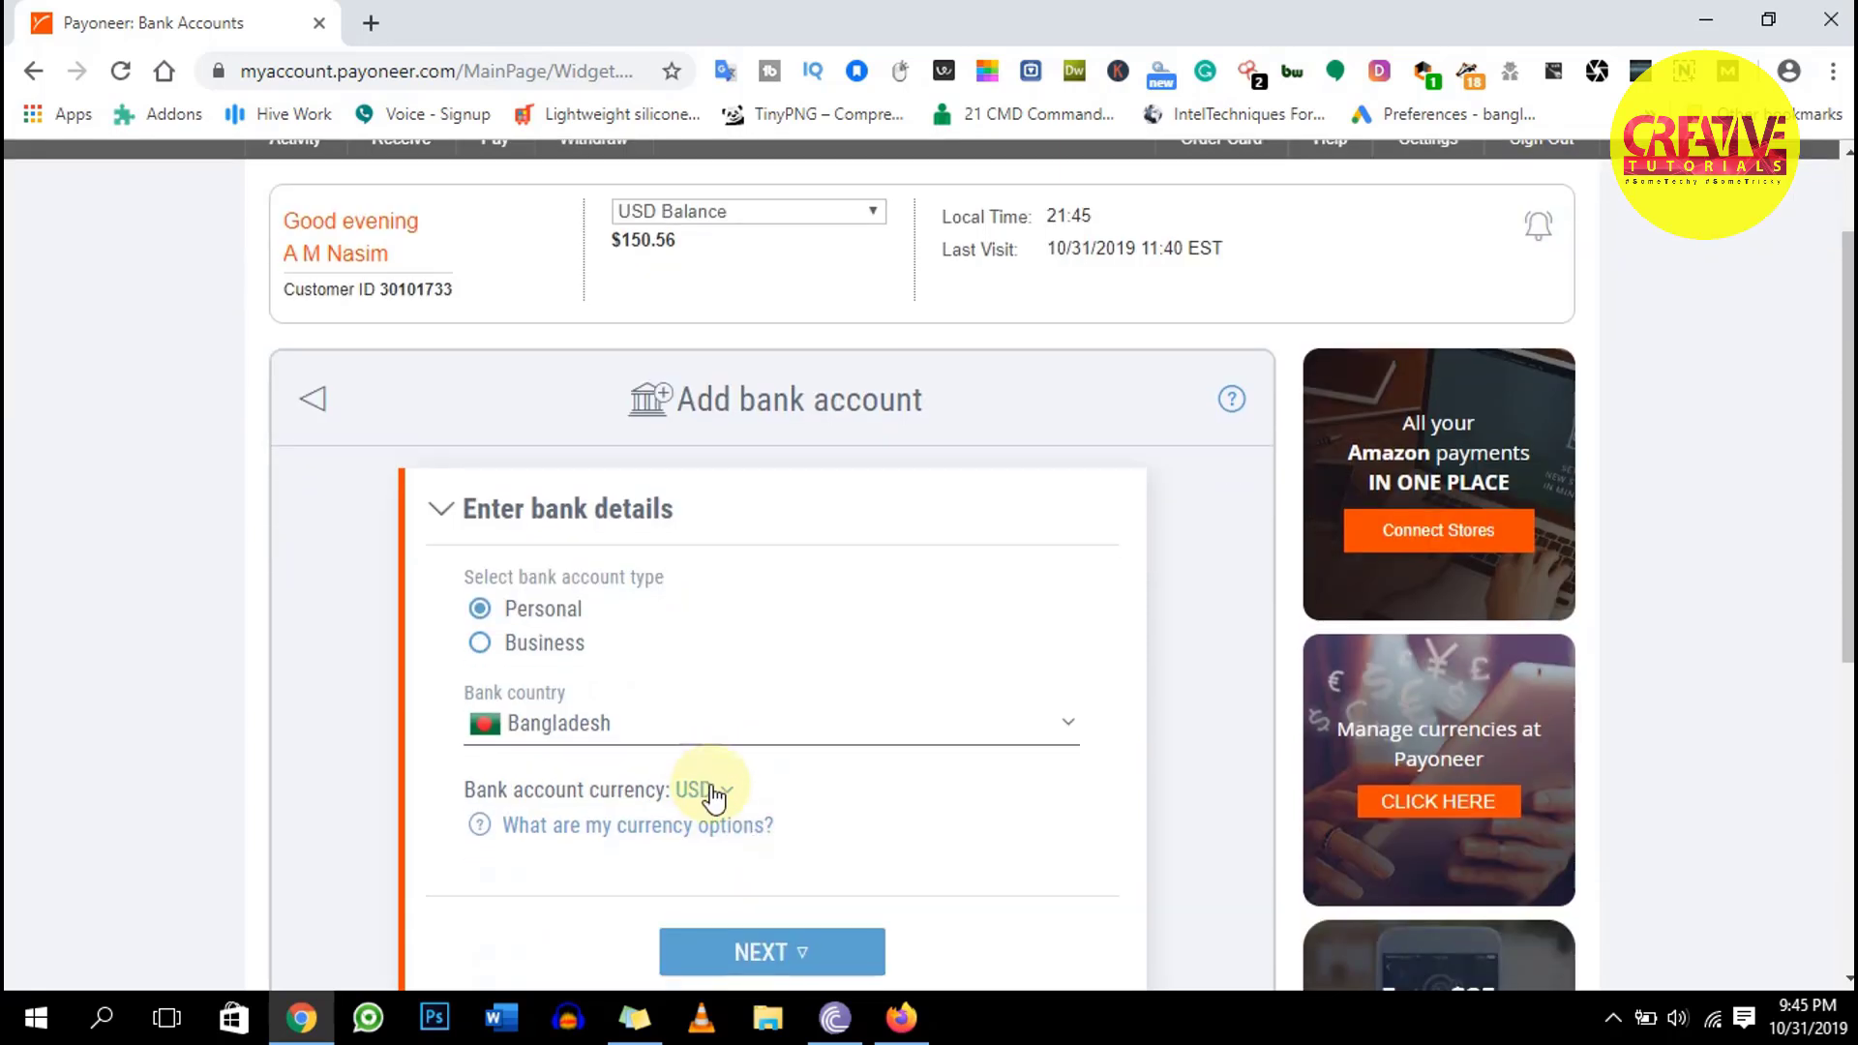
left_click_drag(469, 785, 683, 789)
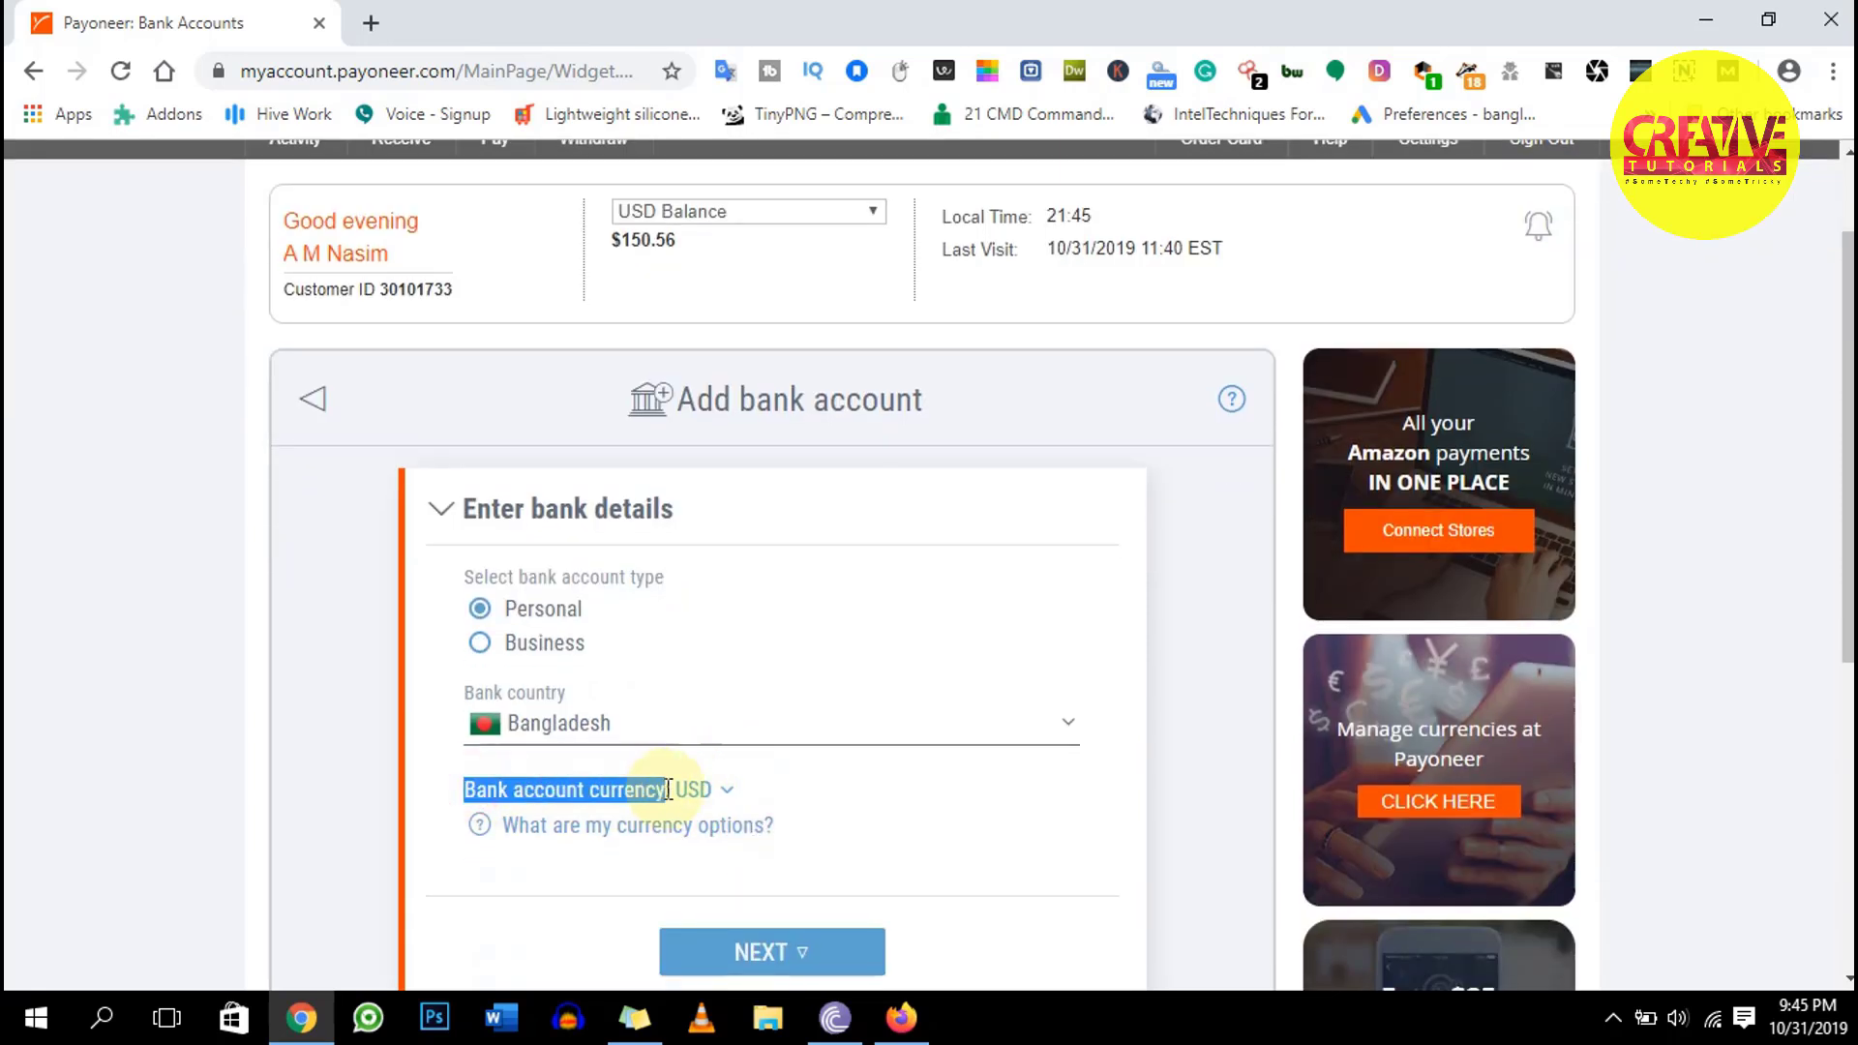
left_click(695, 789)
left_click(721, 799)
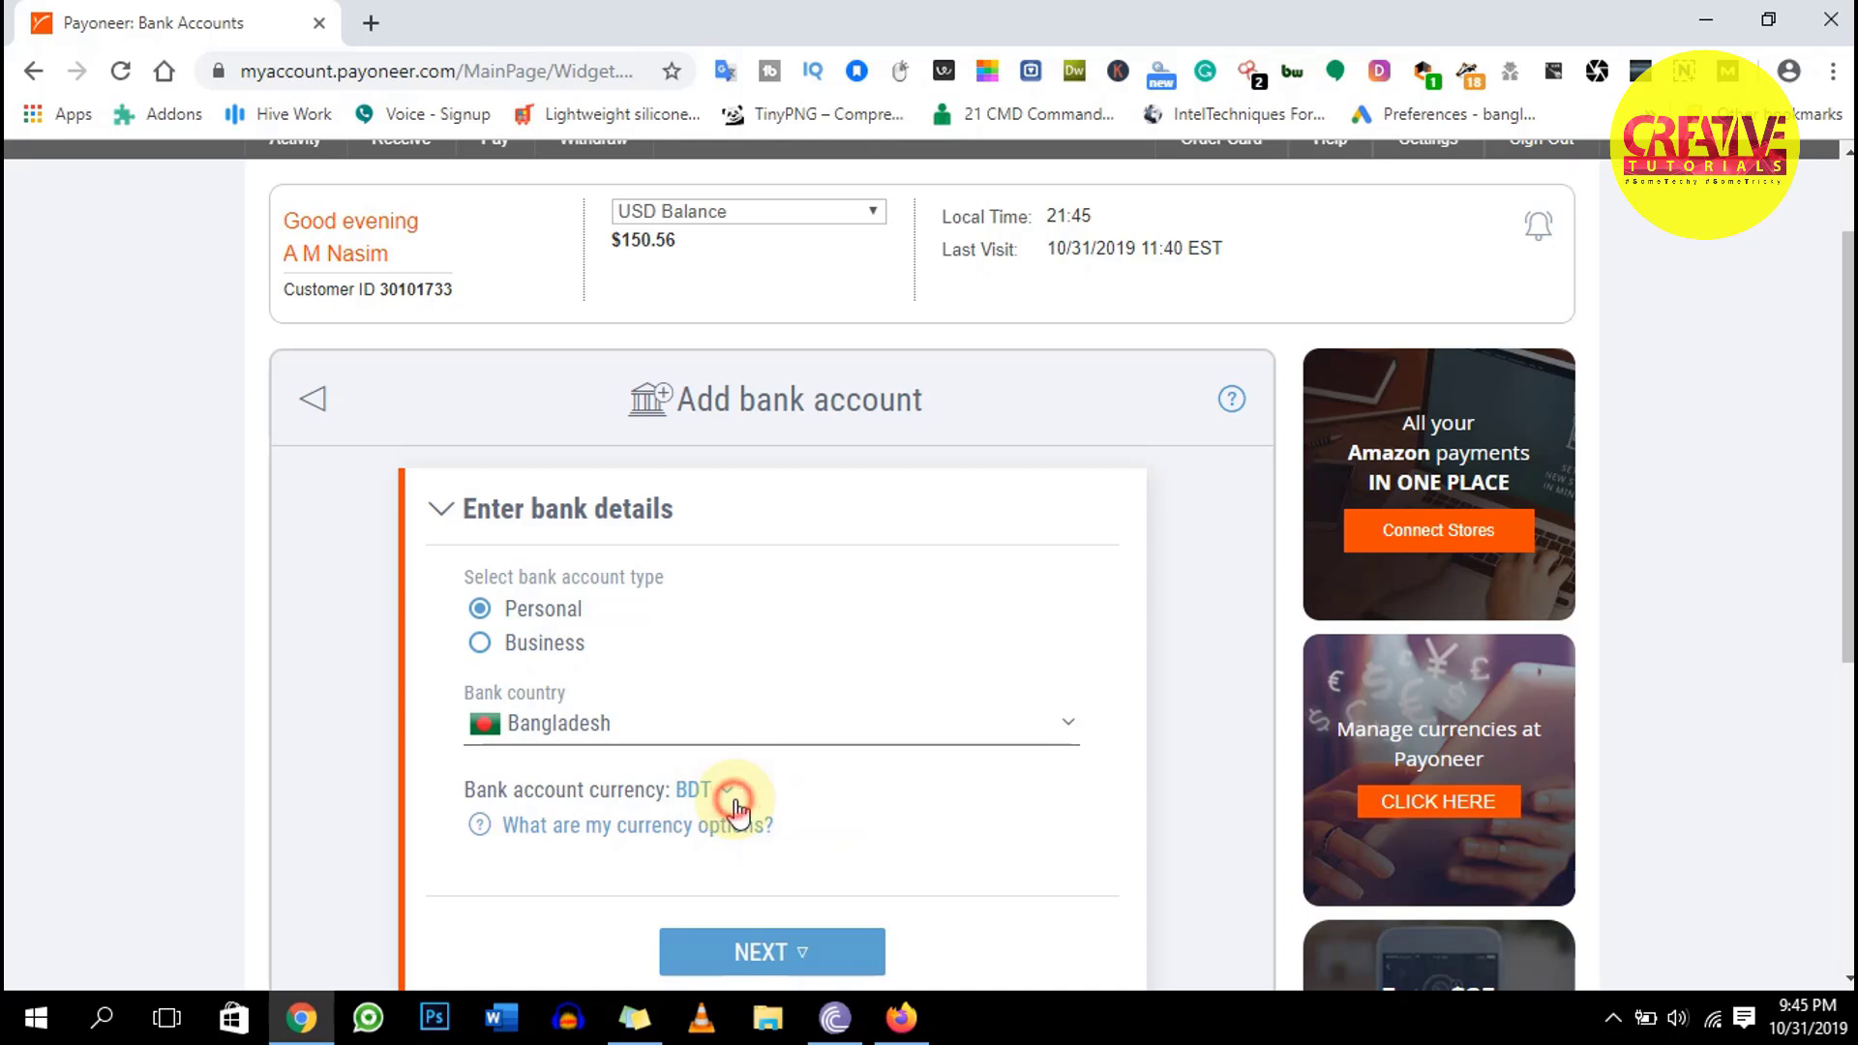
scroll(821, 840, "down", 1)
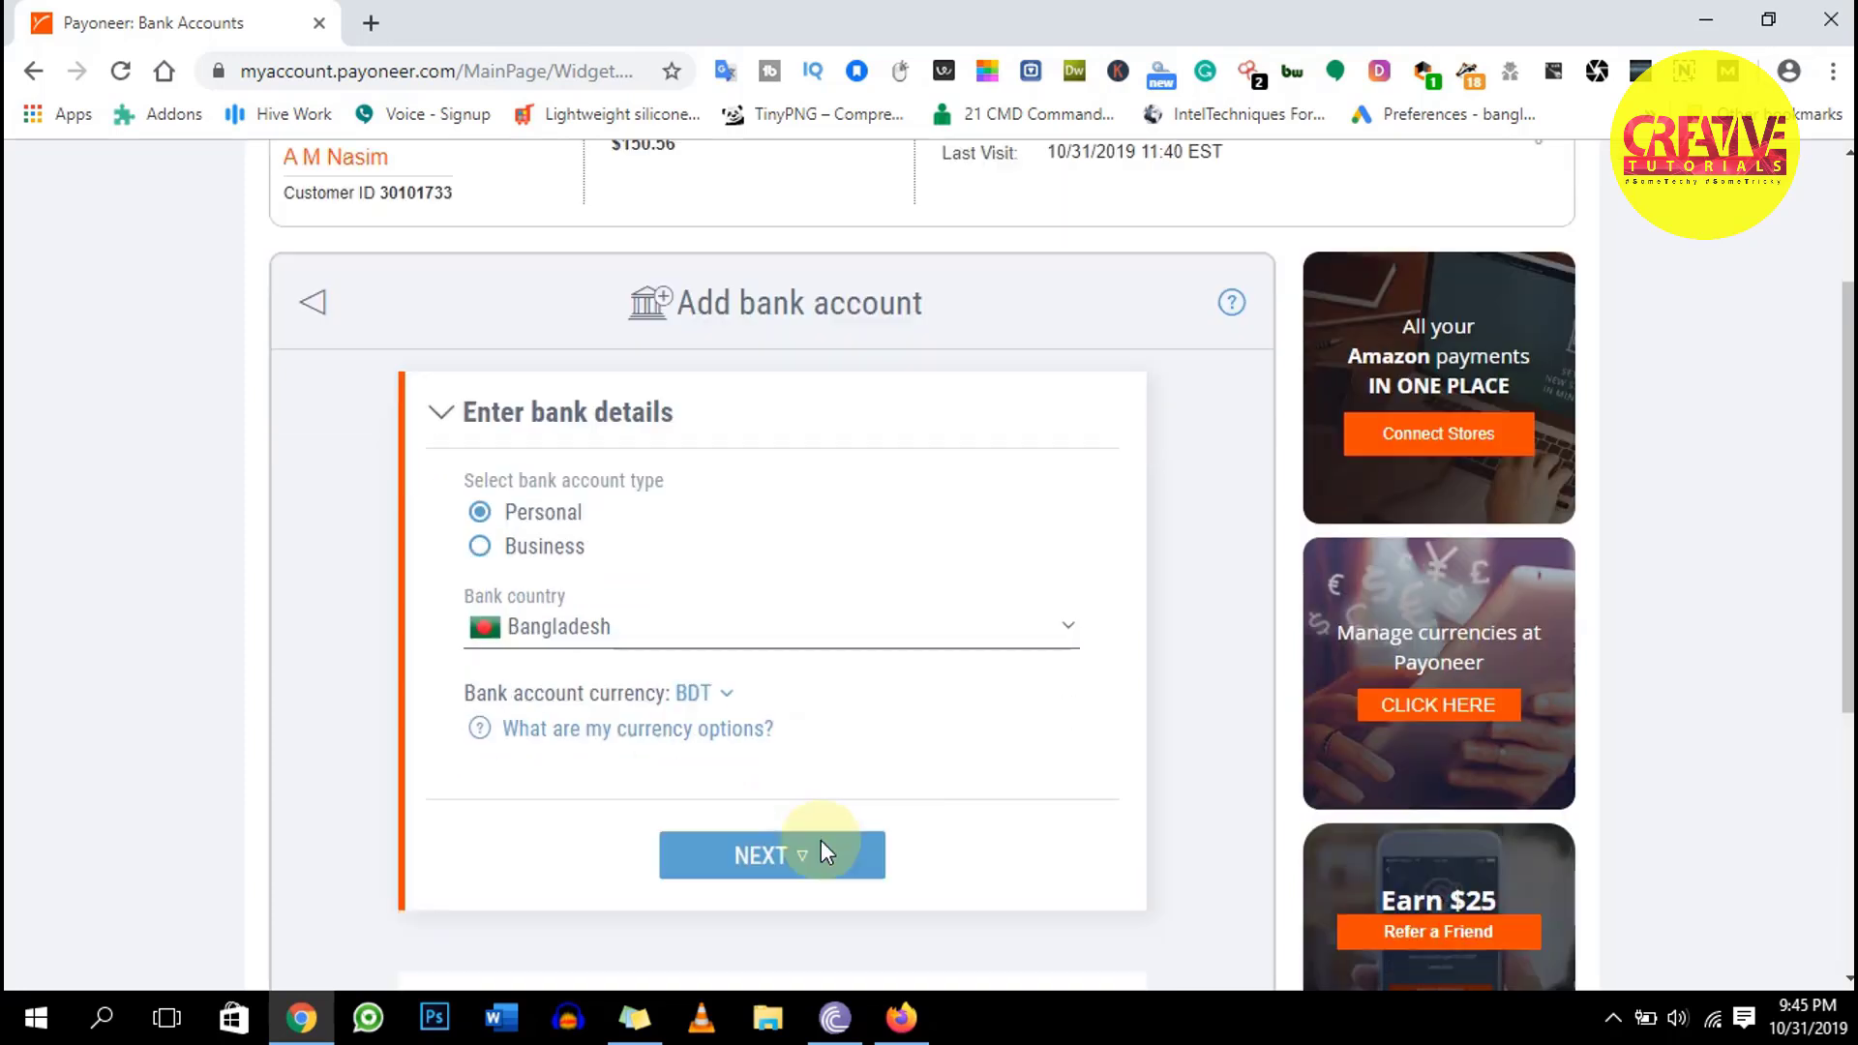
left_click(821, 825)
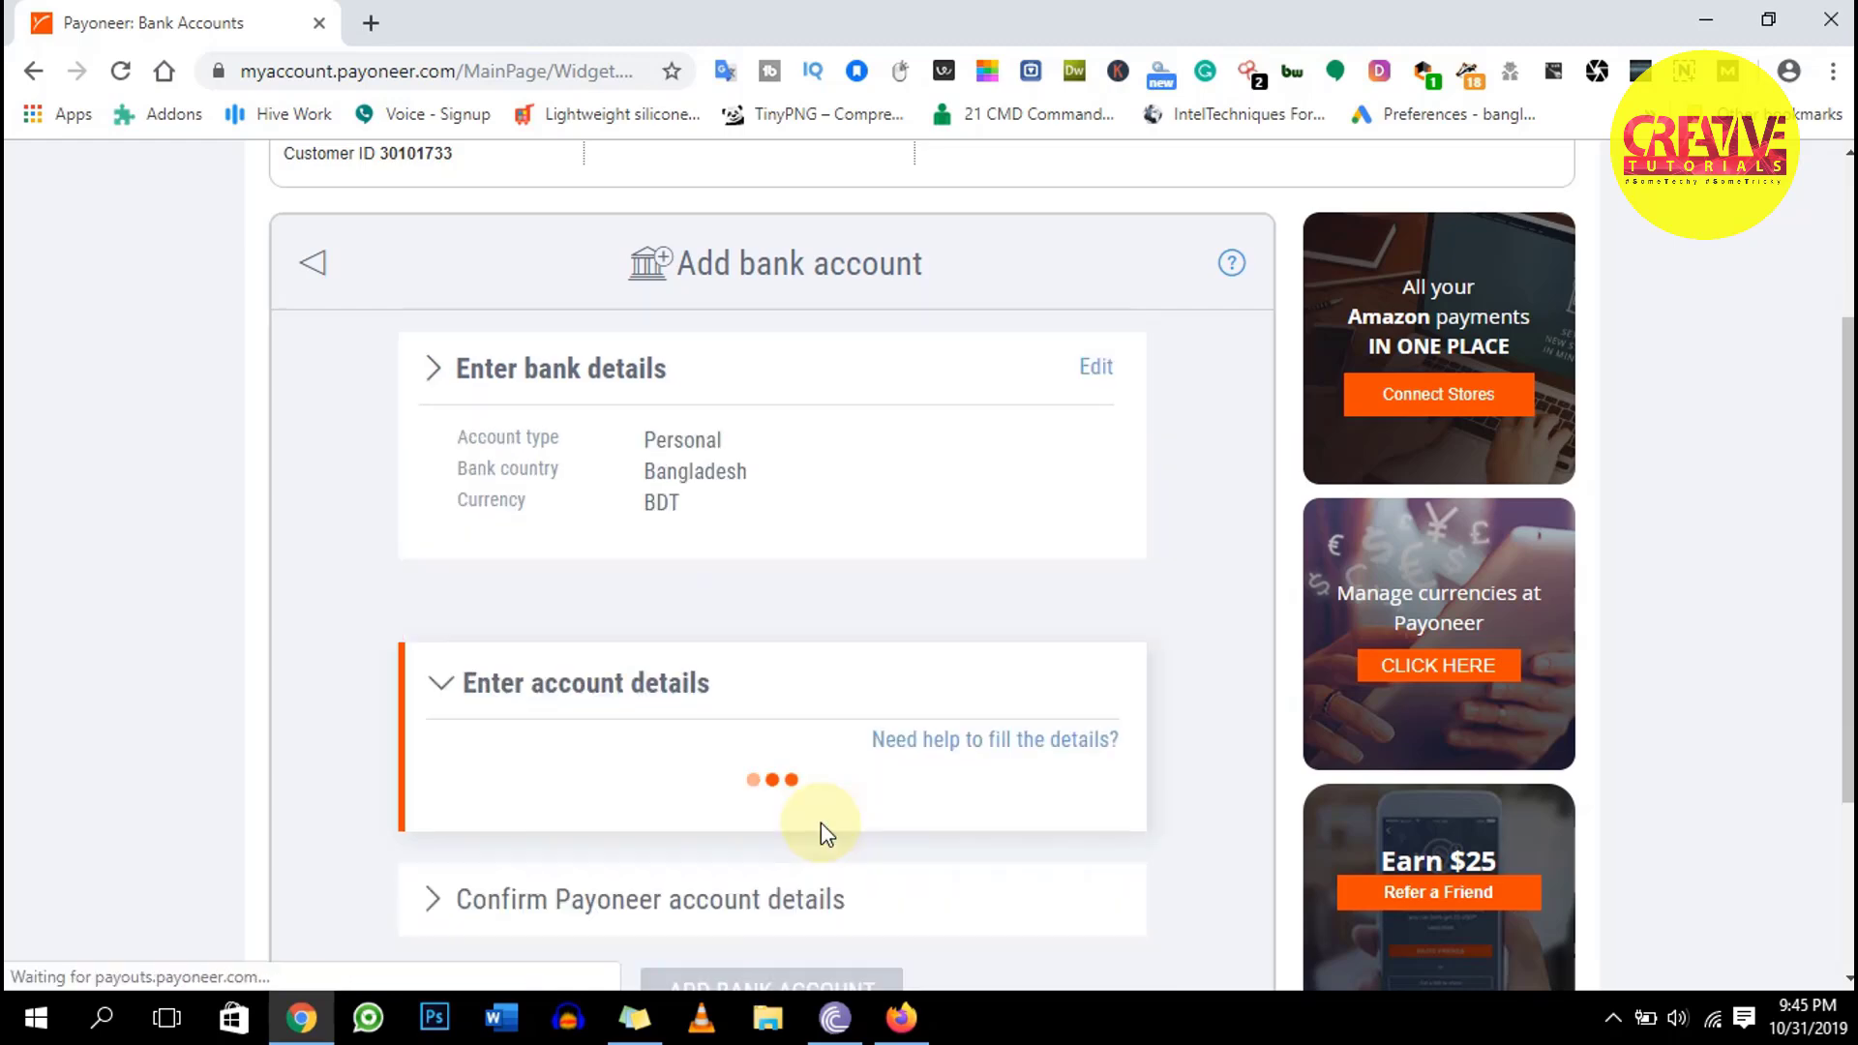
Search 'is' in the Bank Name list and select ISLAMI BANK BANGLADESH LTD
scroll(905, 795, "down", 1)
scroll(901, 687, "down", 2)
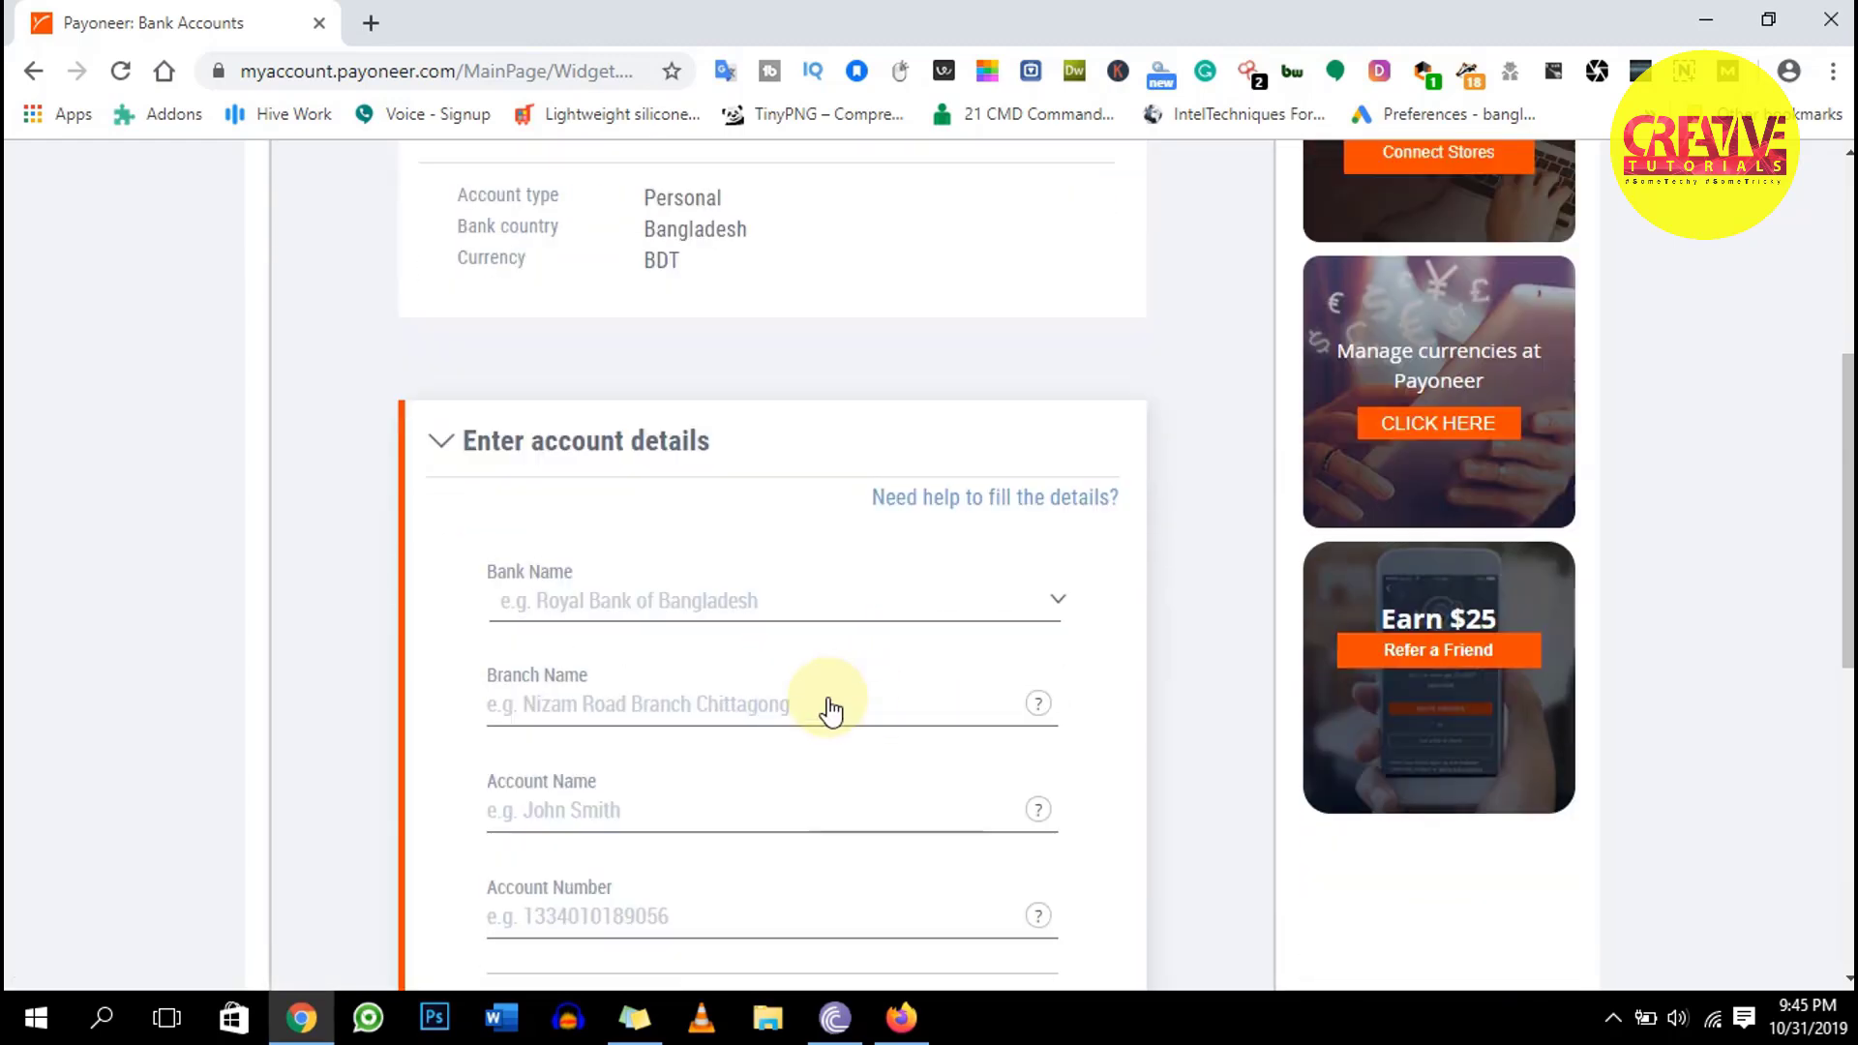
left_click(746, 573)
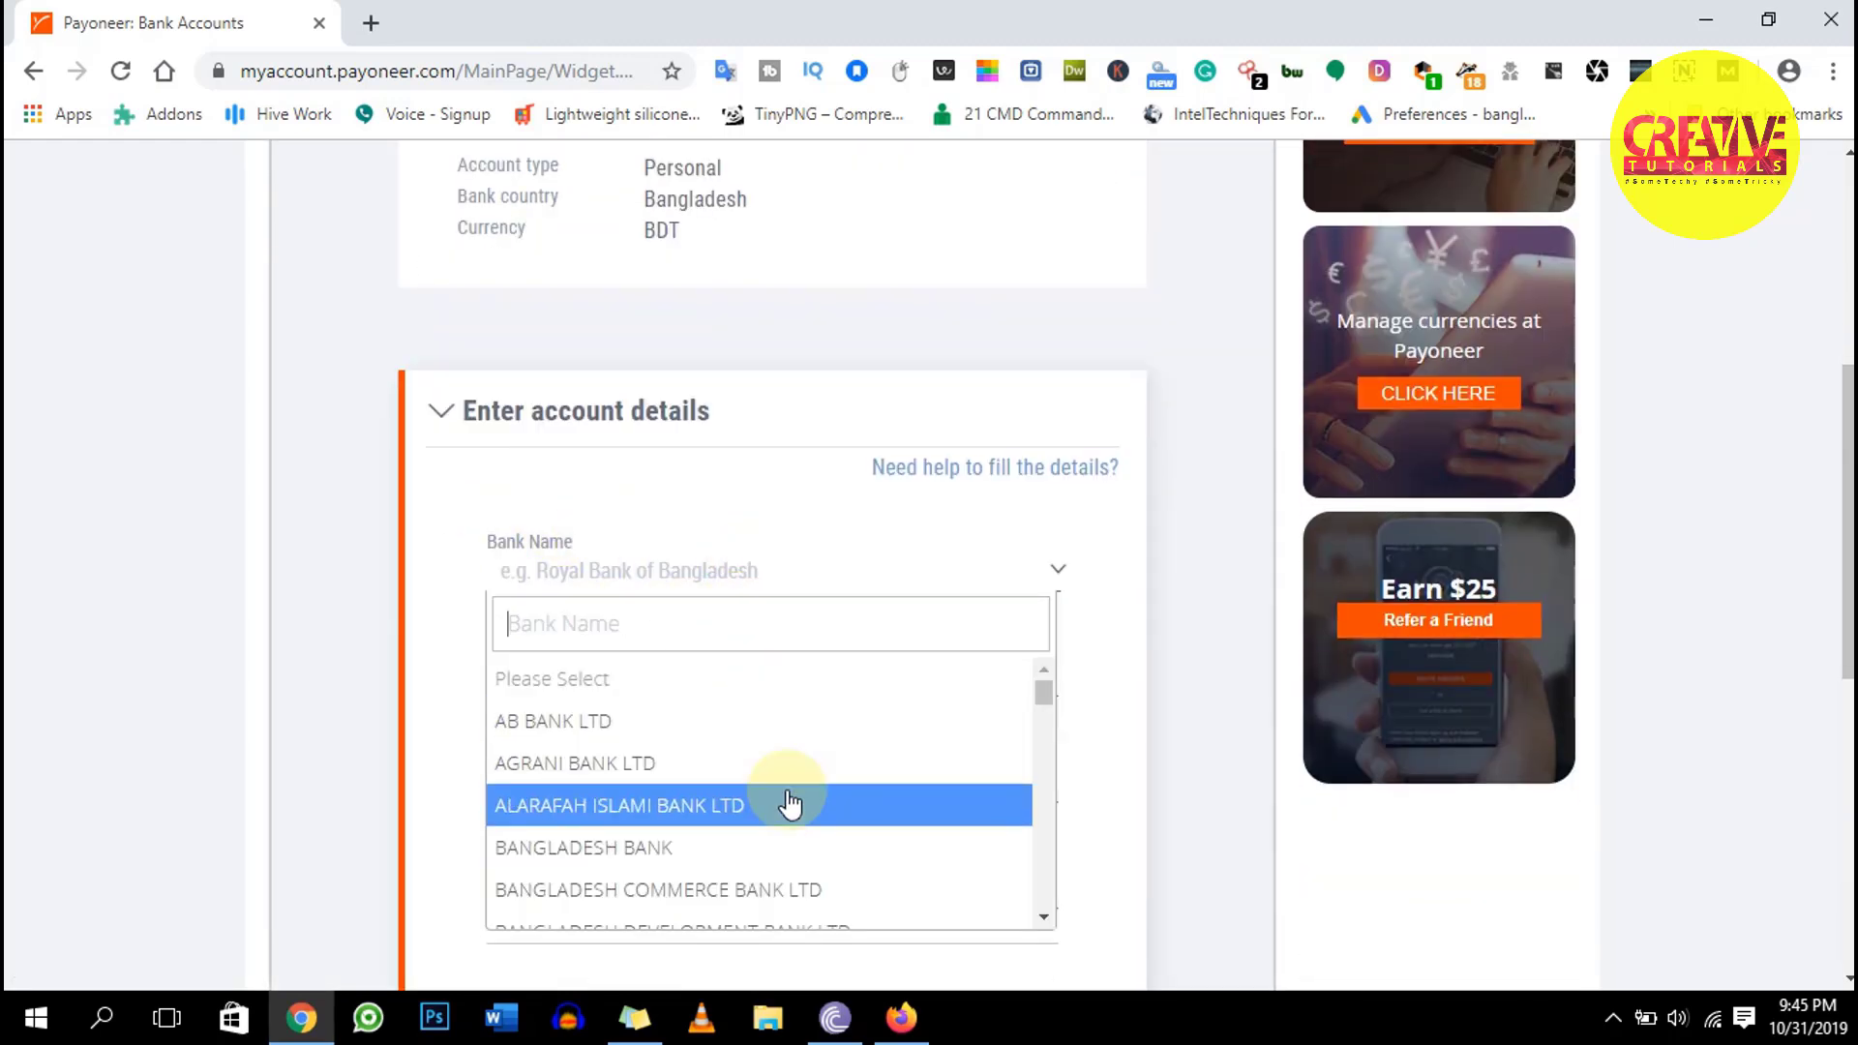
type("is")
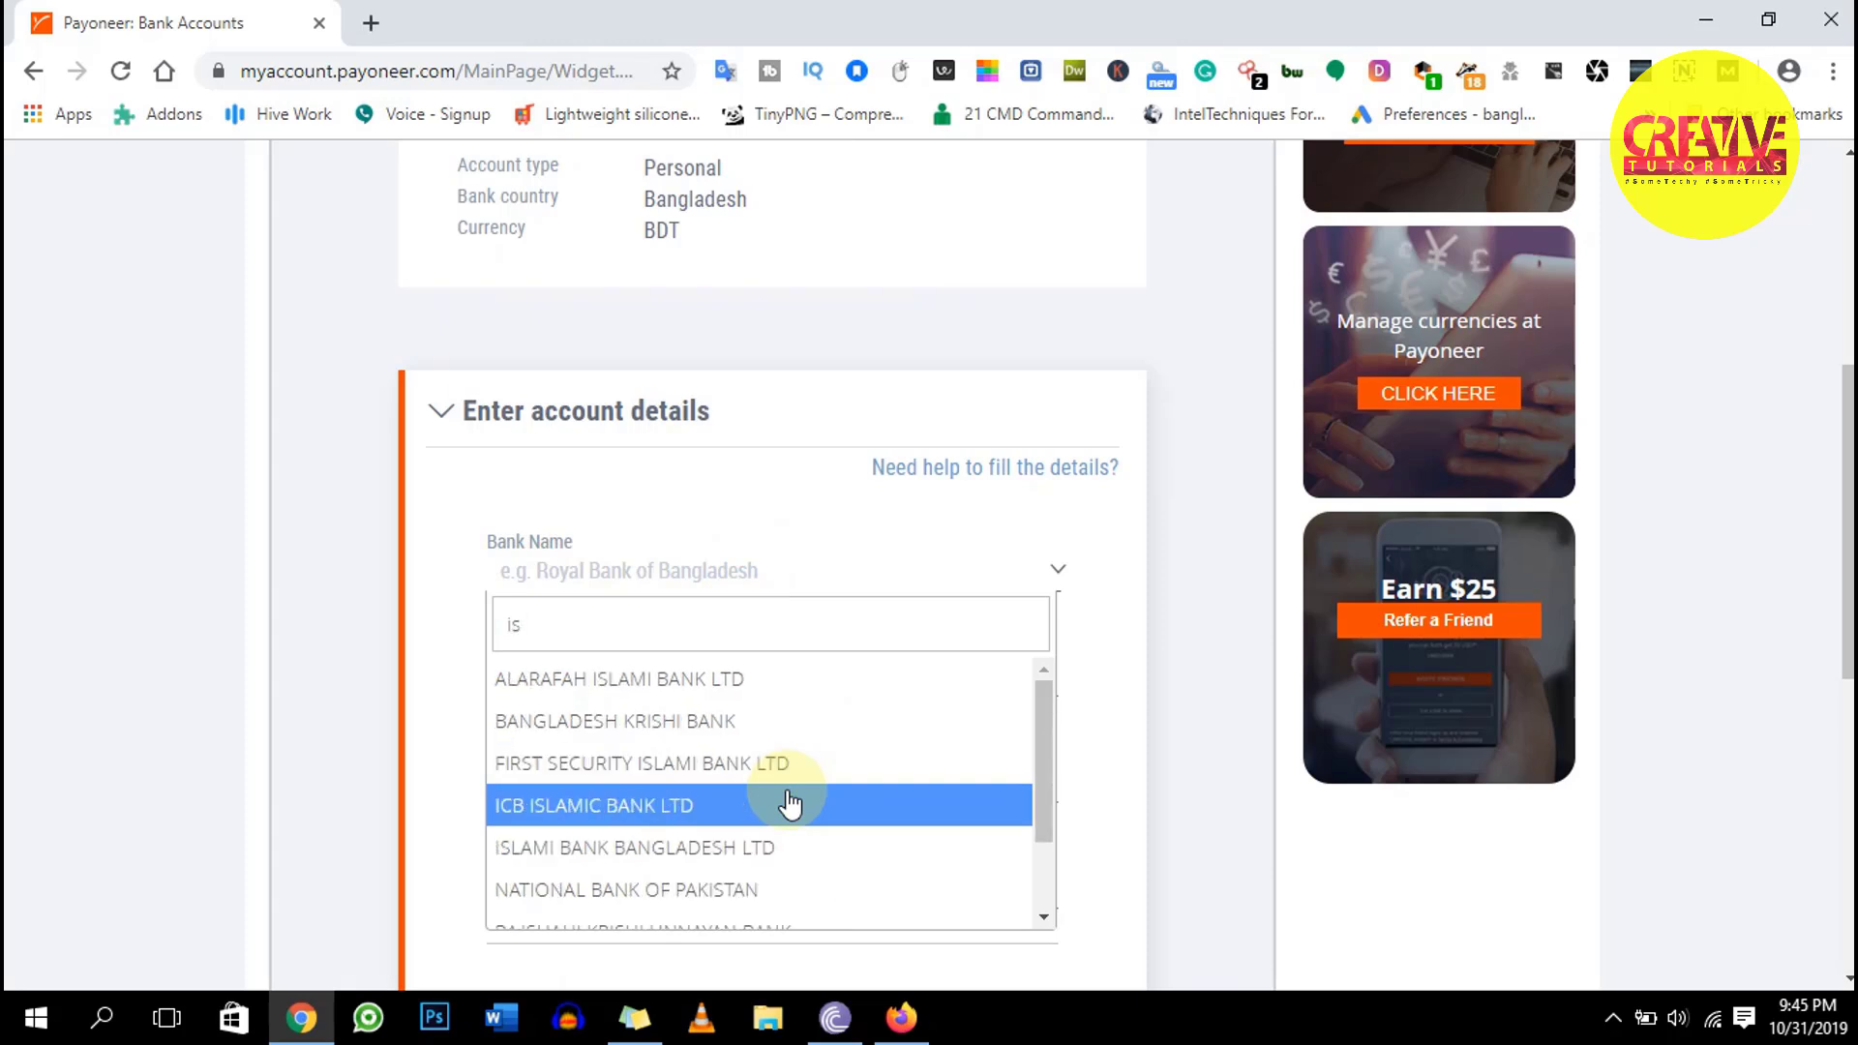
left_click(761, 847)
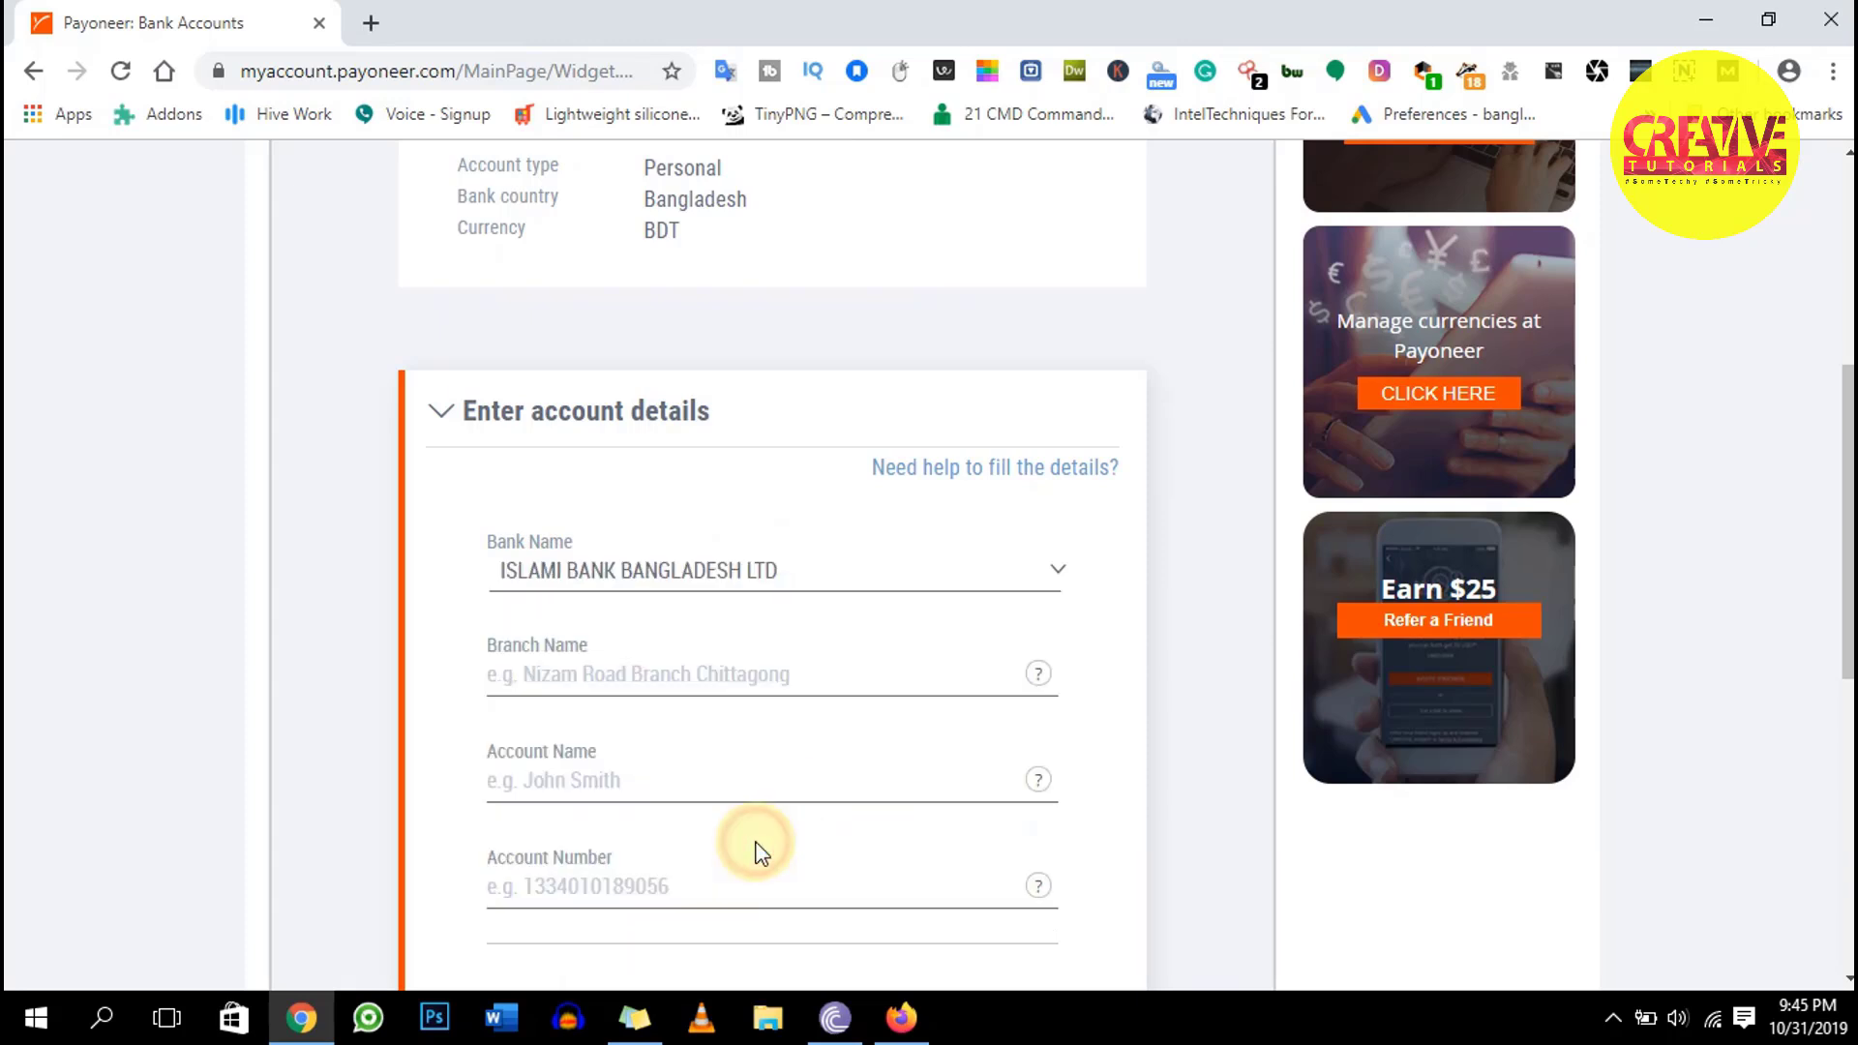
Enter 'Mohammadpur Krishi Market' as the branch name, trimming the extra characters
left_click(637, 674)
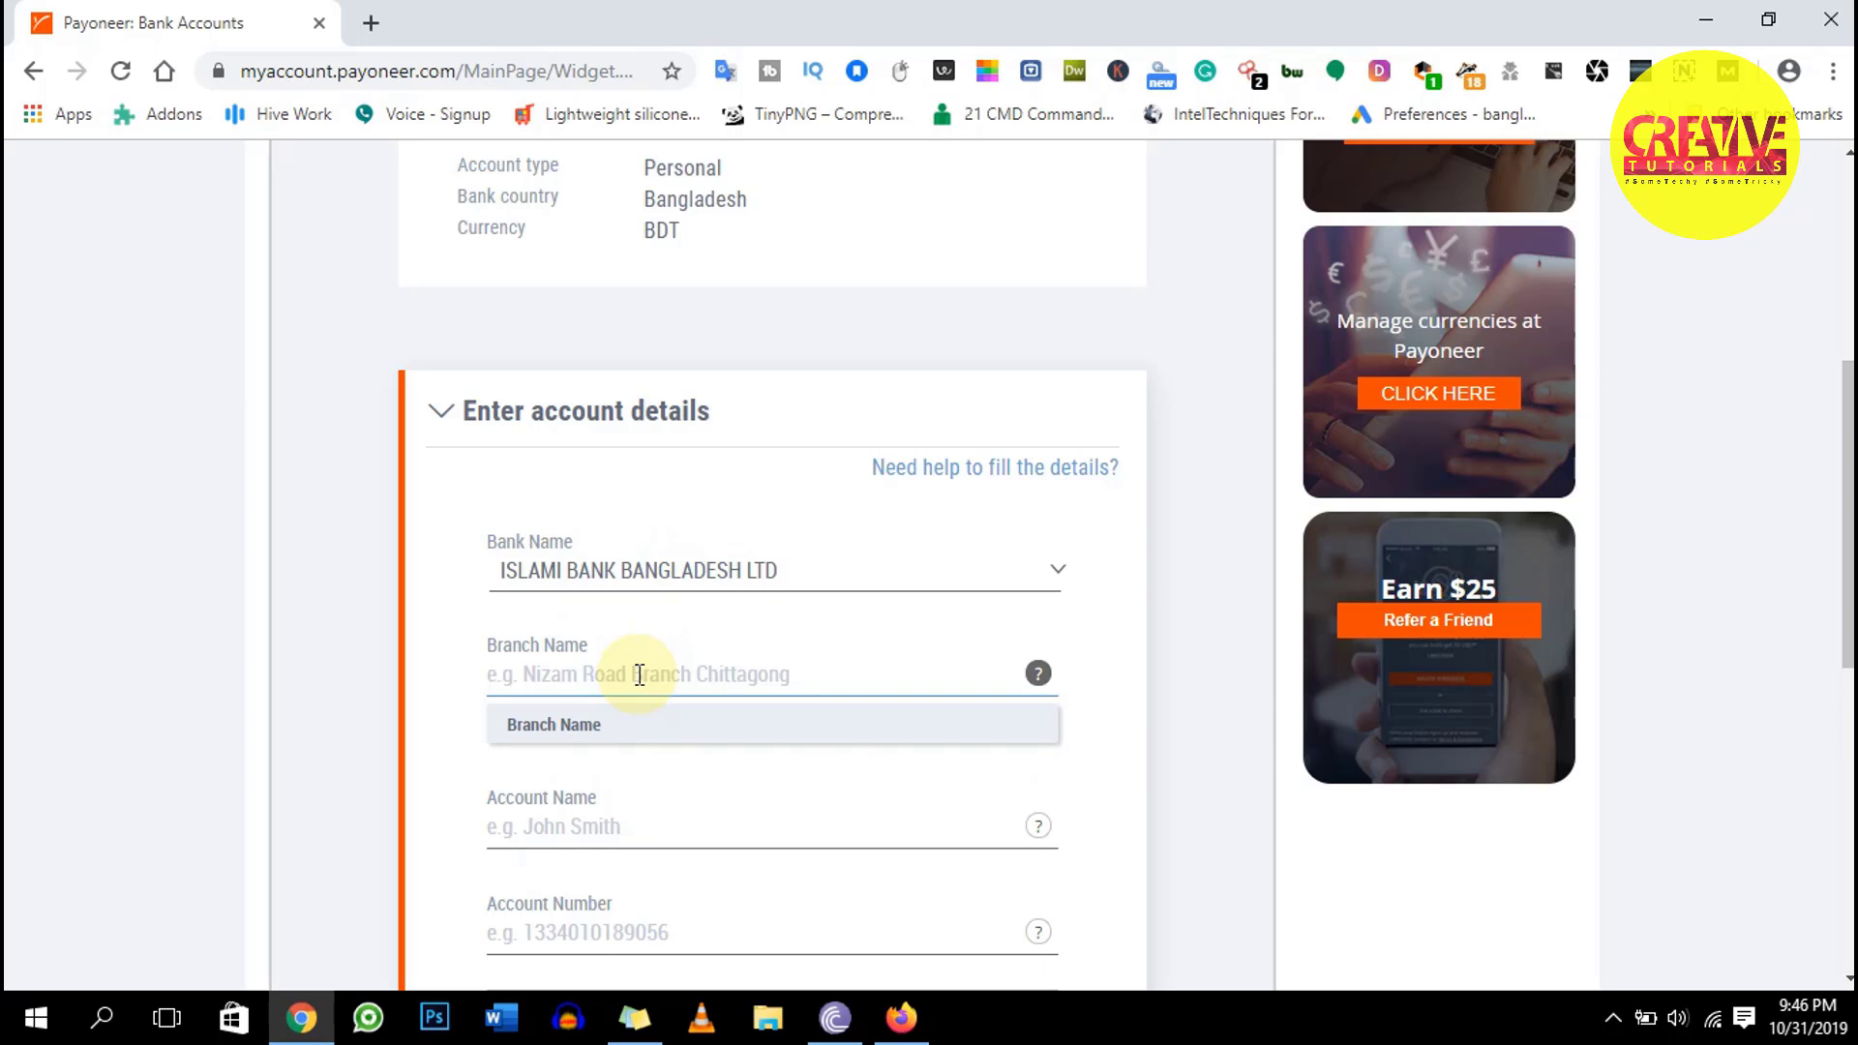
type("M")
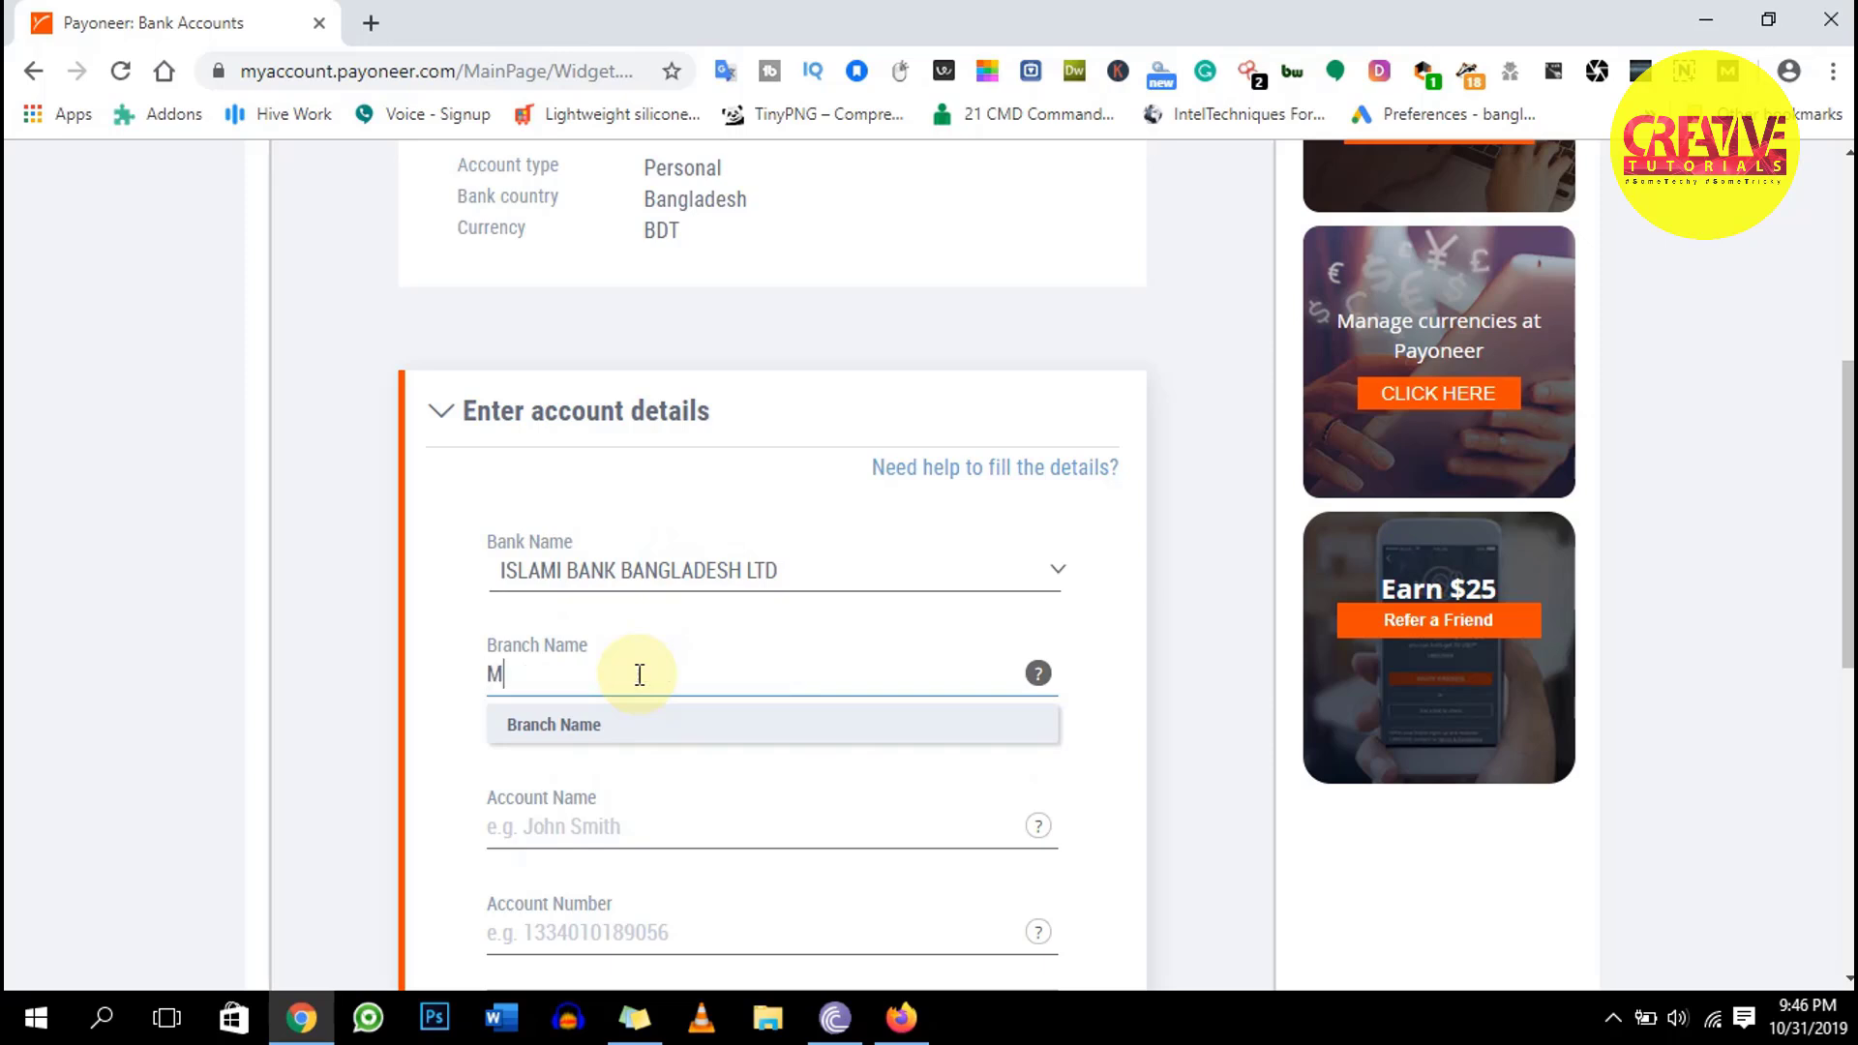
type("ohammadpur")
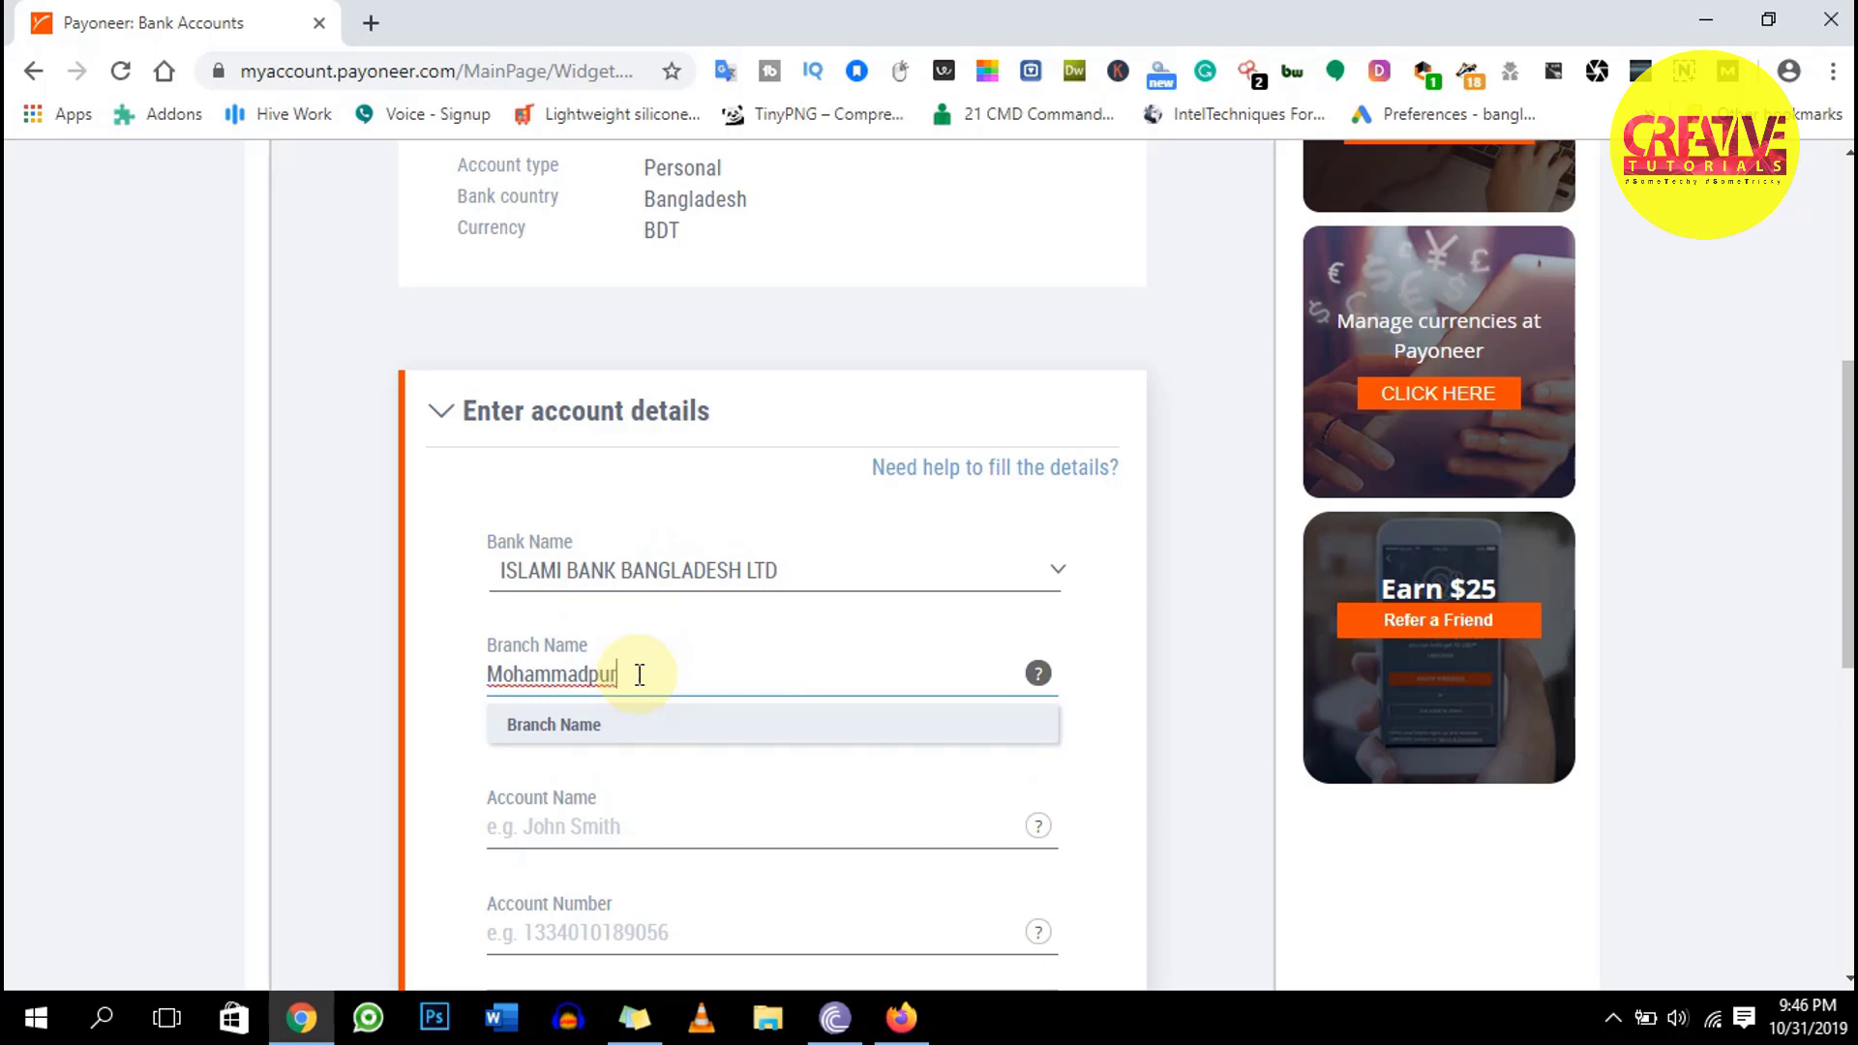
type(" Krishi Market Bra")
key("BackSpace")
key("BackSpace")
key("BackSpace")
key("BackSpace")
scroll(688, 672, "down", 3)
Enter the account holder's full name, correcting a mistyped letter
left_click(588, 557)
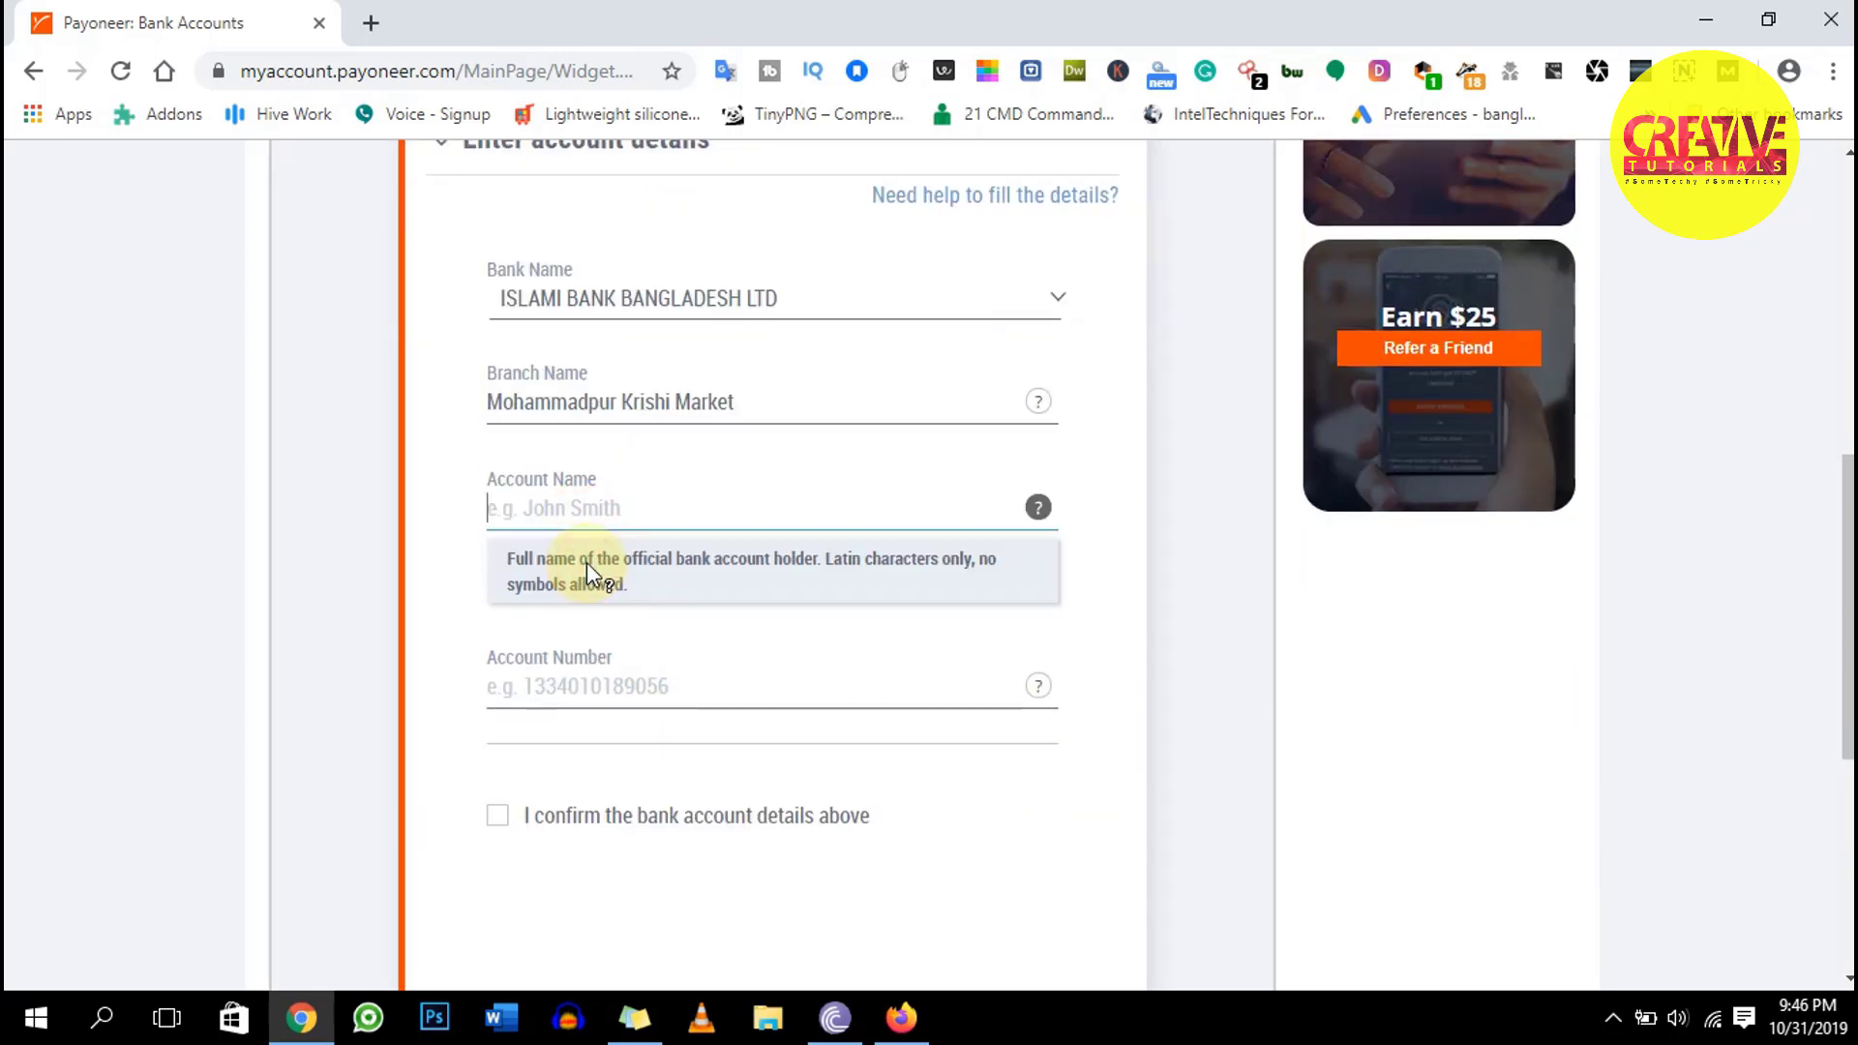
Enter the bank account number and dismiss the leading-zeros hint
left_click(581, 687)
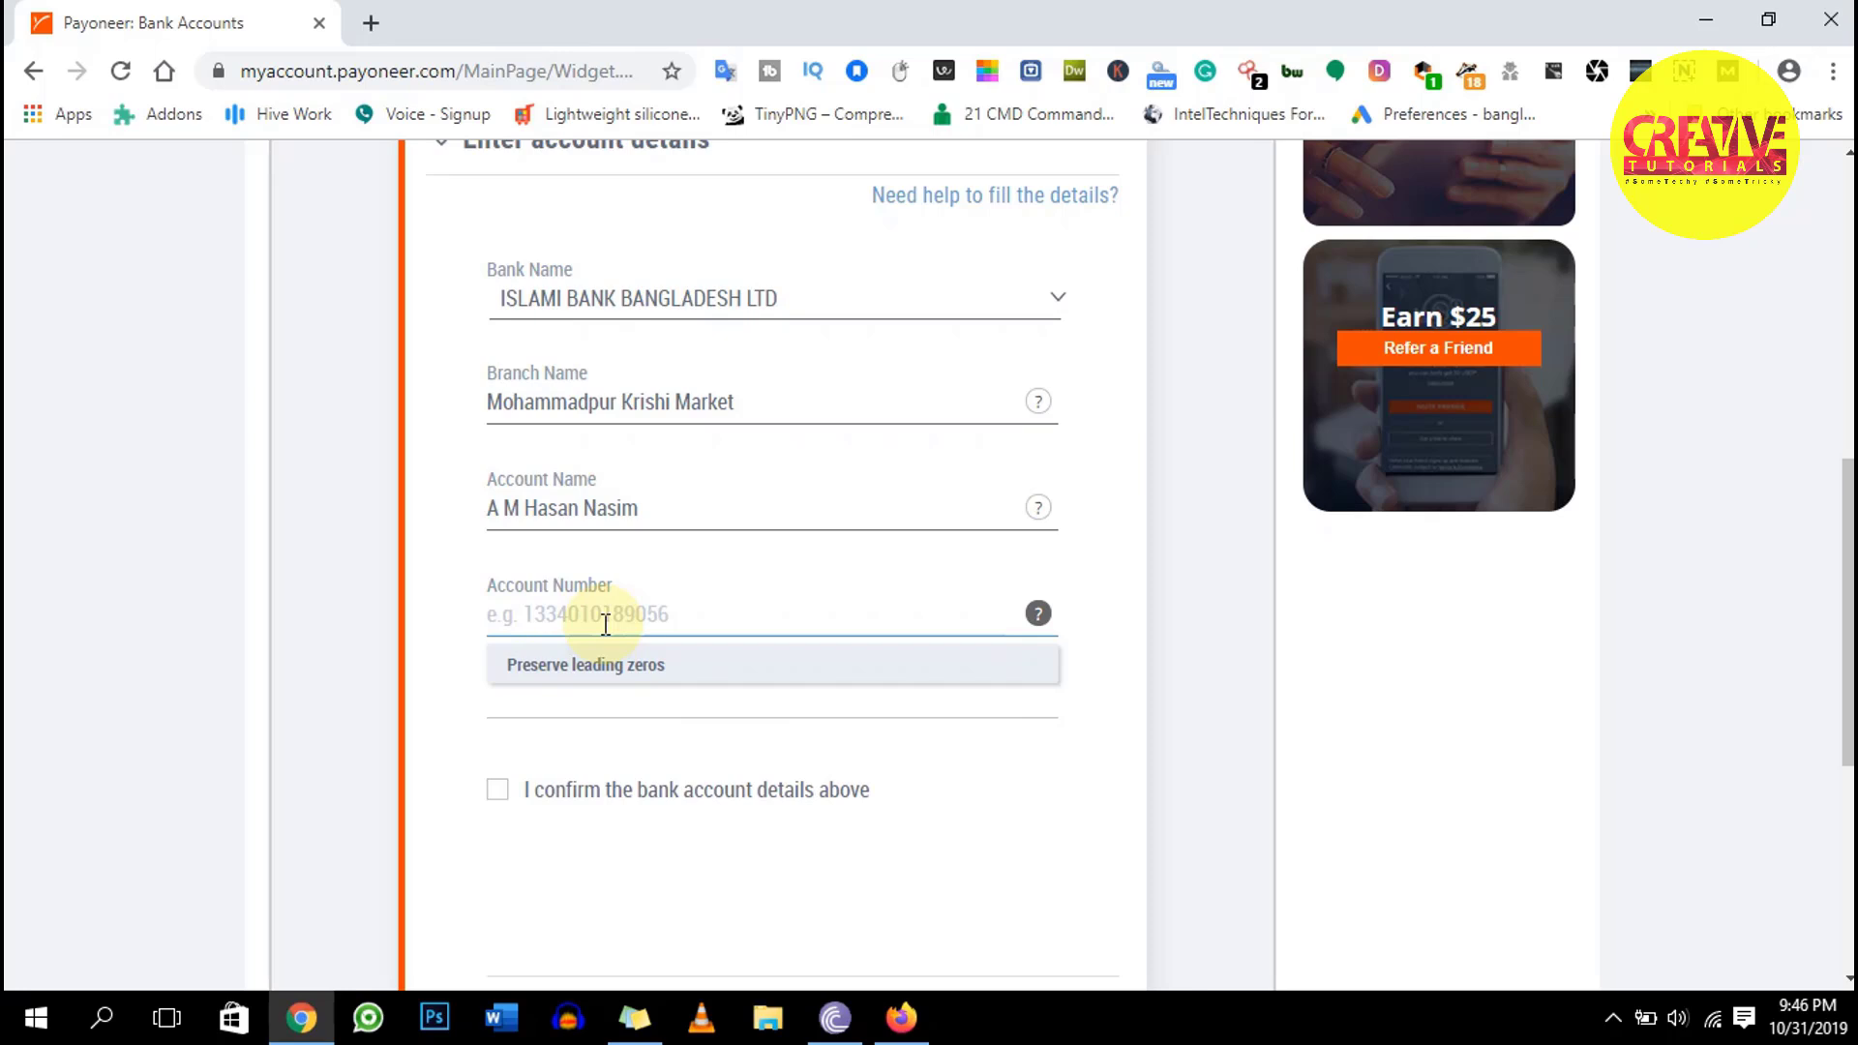
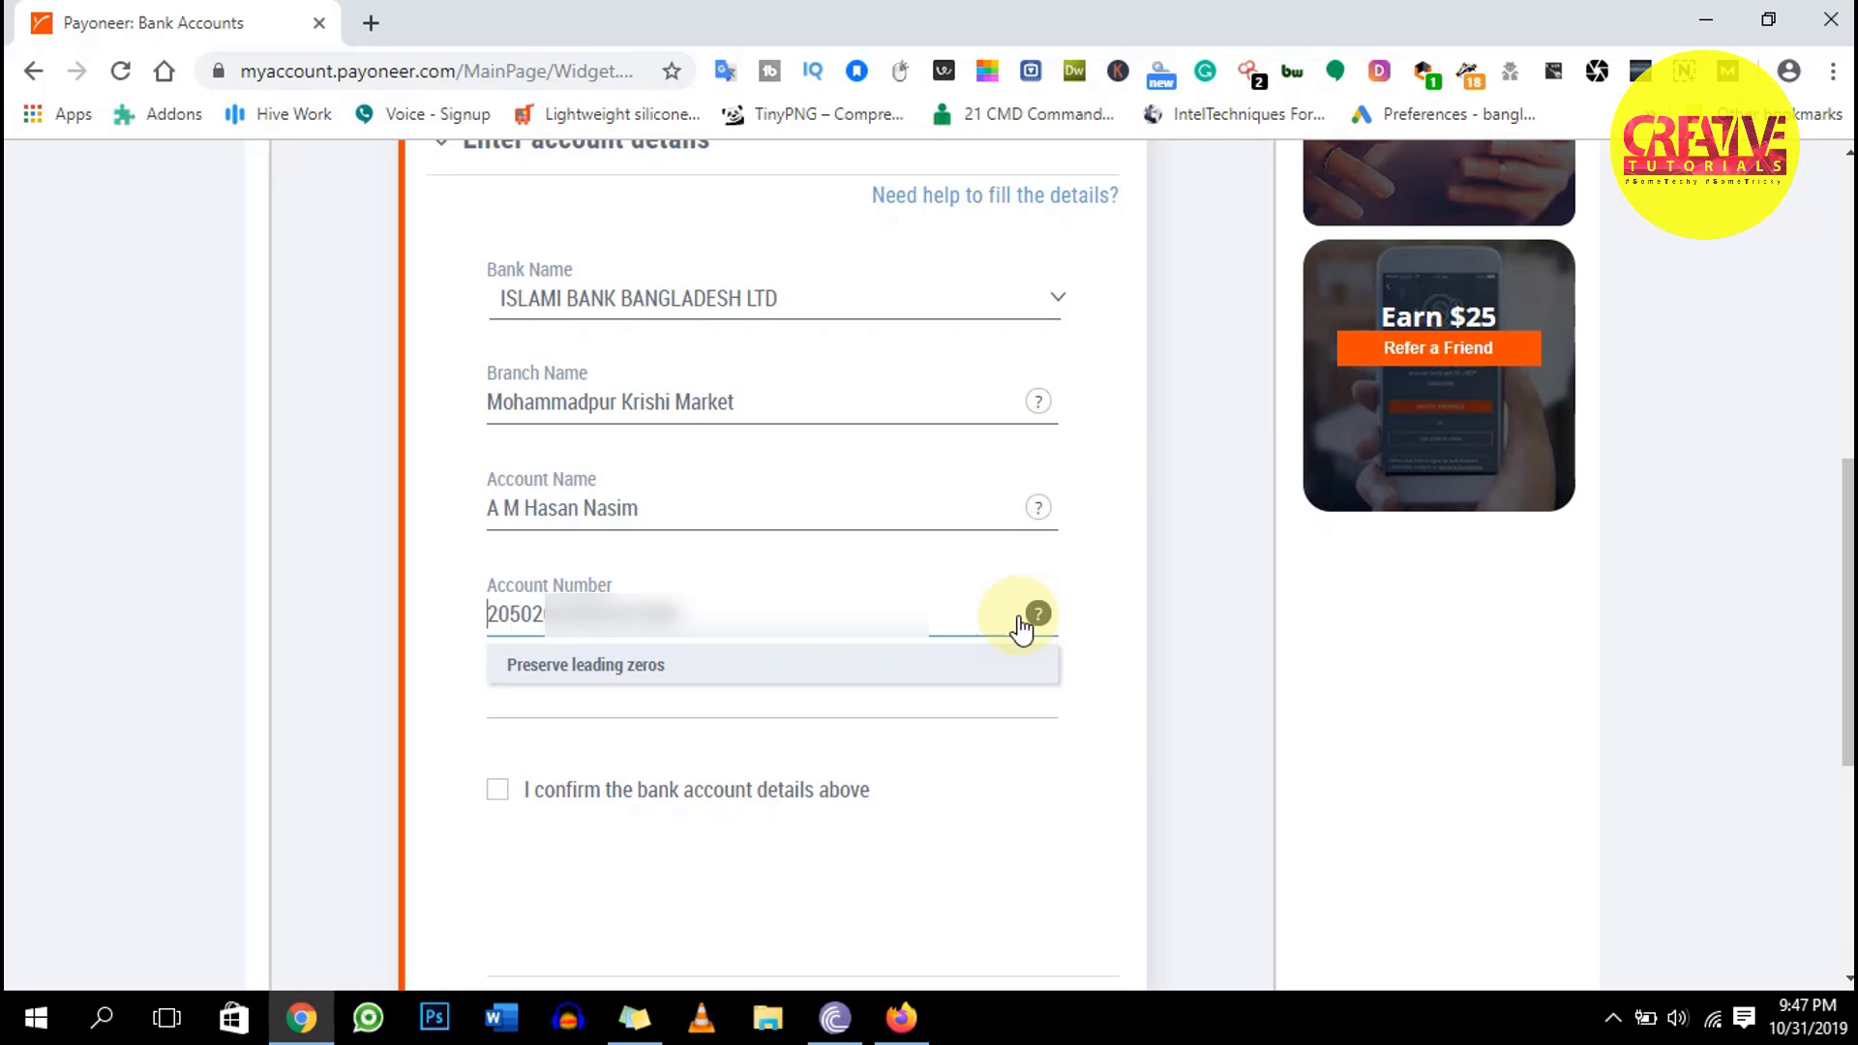
left_click(744, 706)
left_click(775, 621)
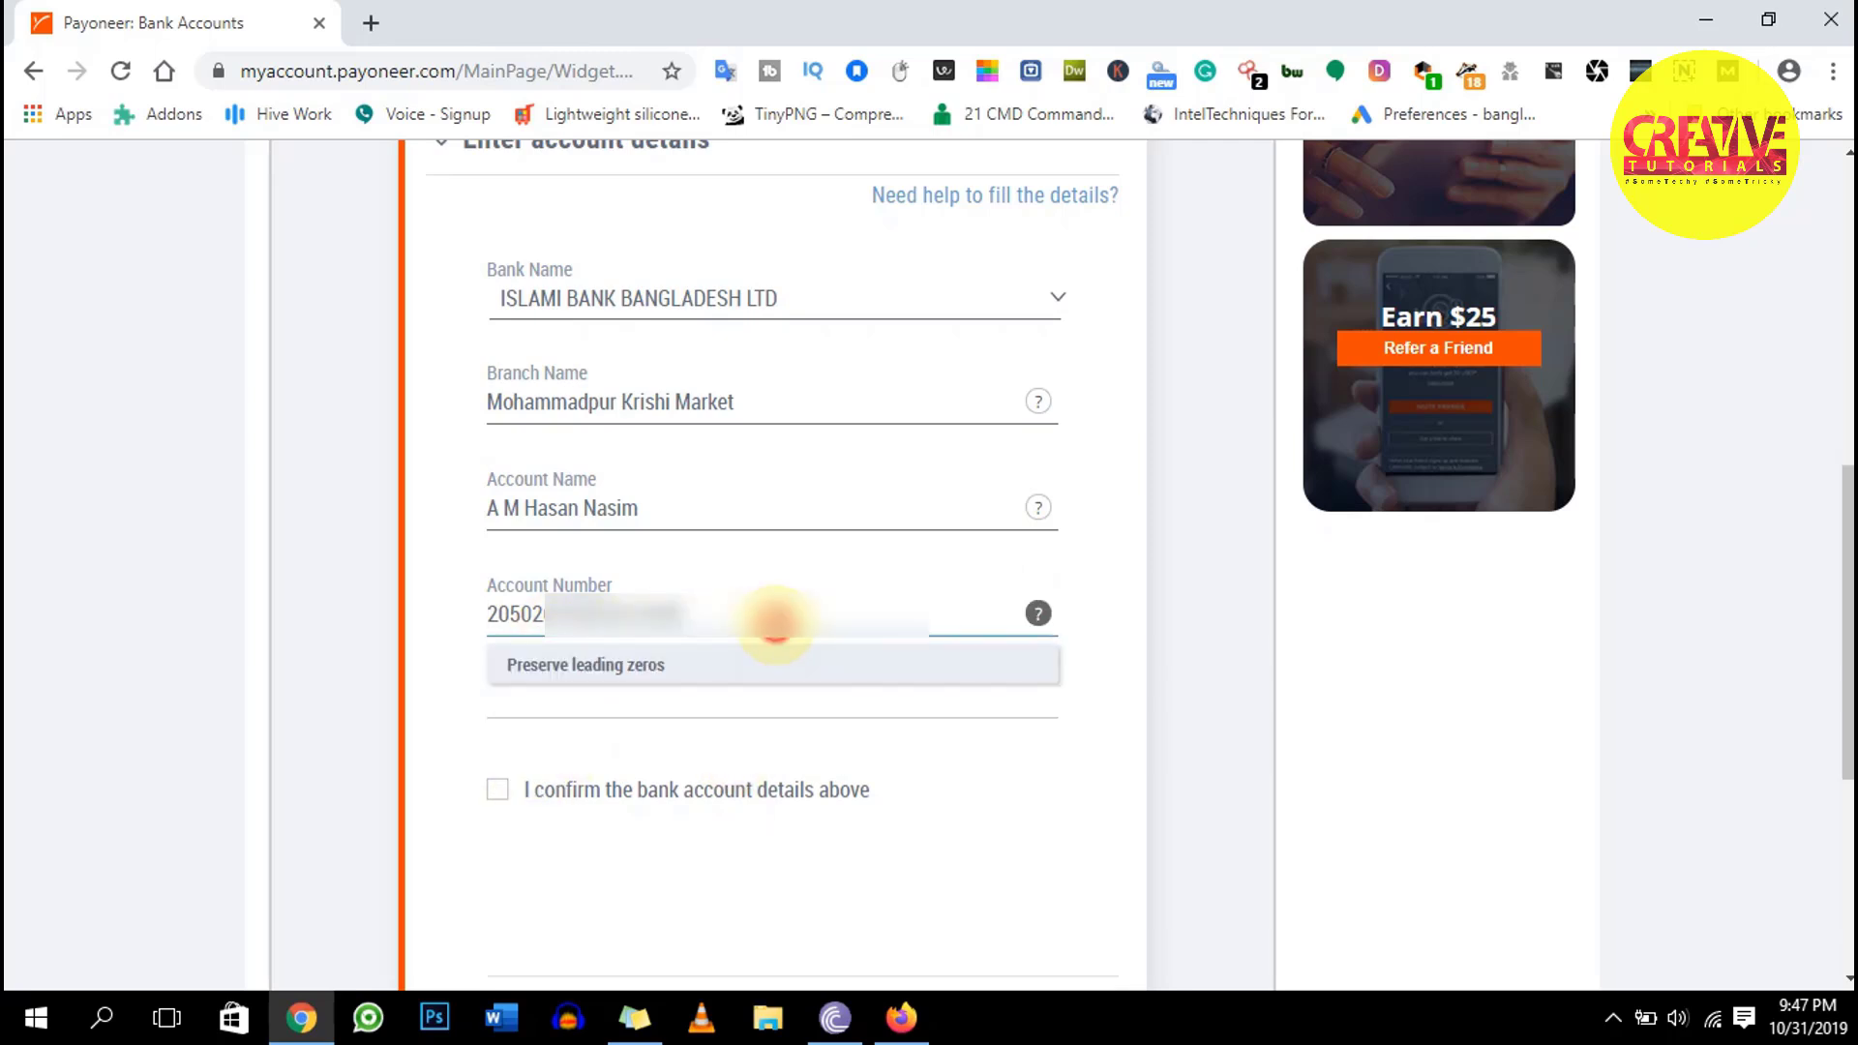
left_click(656, 672)
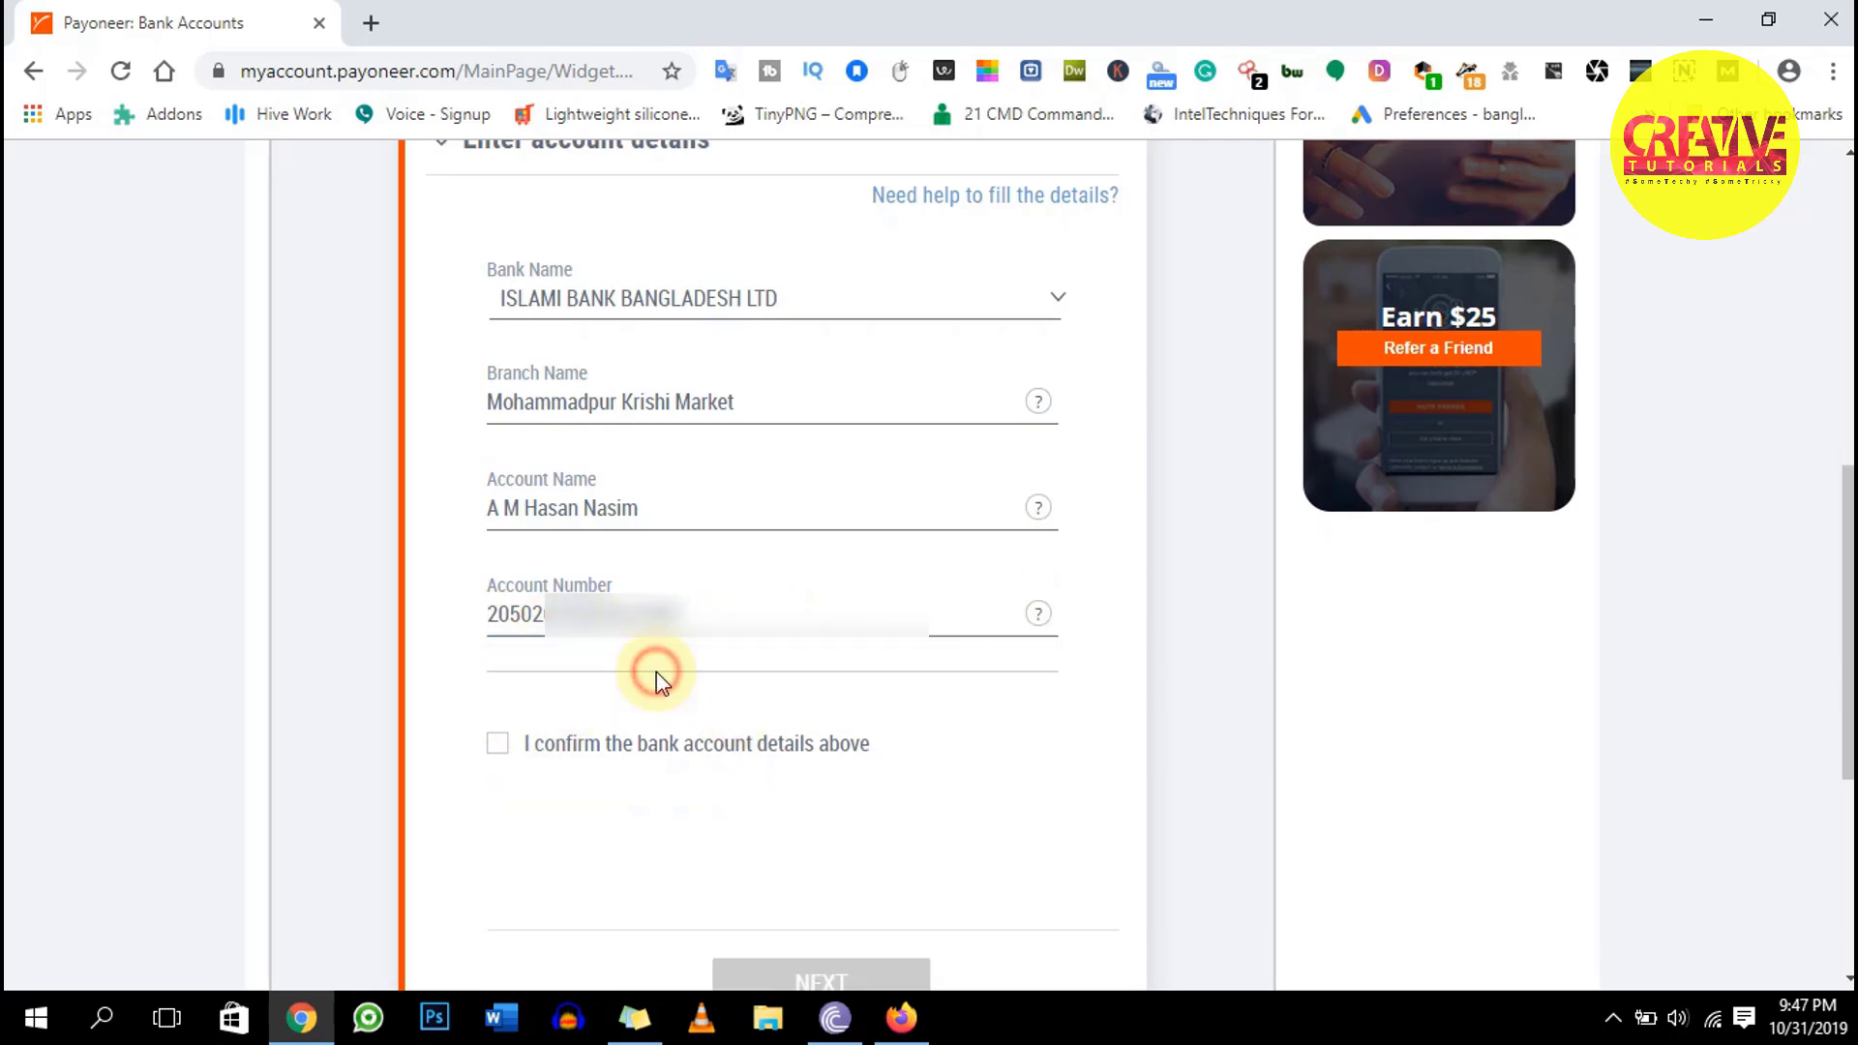
Tick 'I confirm the bank account details above' and proceed to the Payoneer account confirmation
left_click(498, 745)
scroll(693, 776, "down", 2)
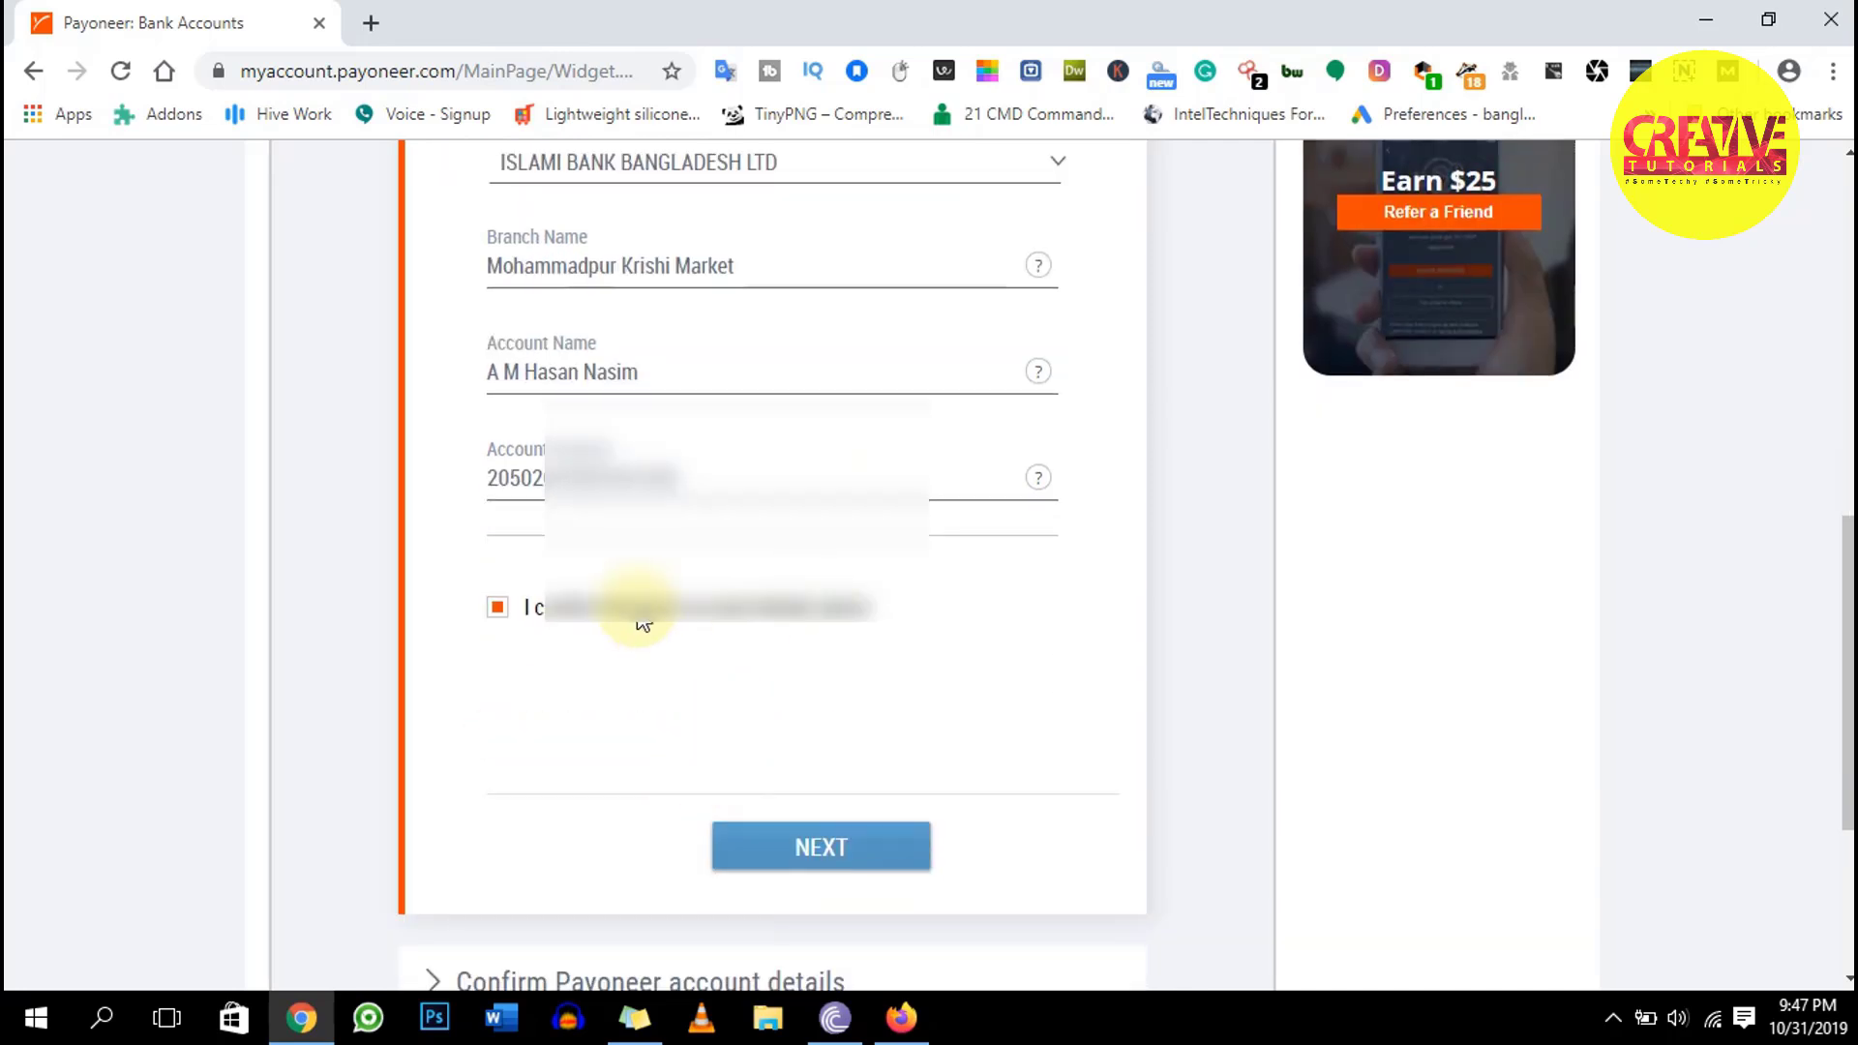
left_click(831, 844)
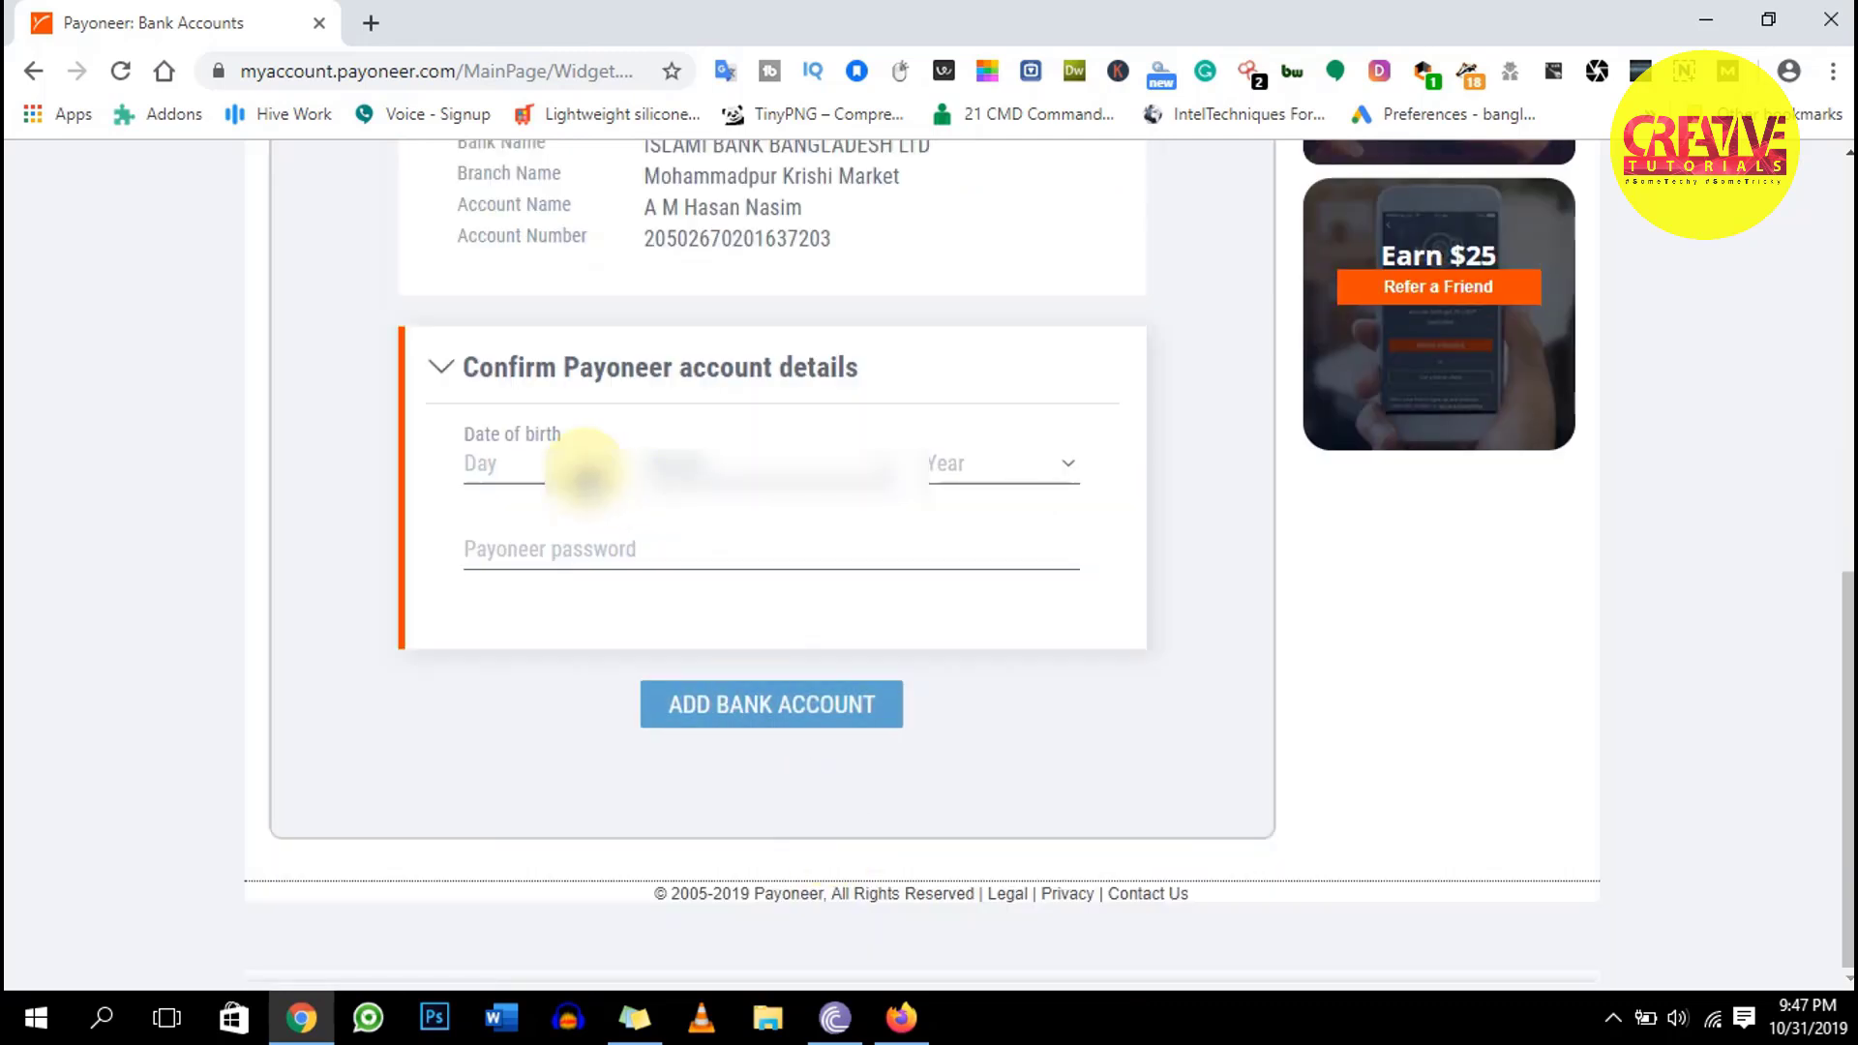
Select the account holder's birth day, month and year in the date-of-birth dropdowns
left_click(583, 471)
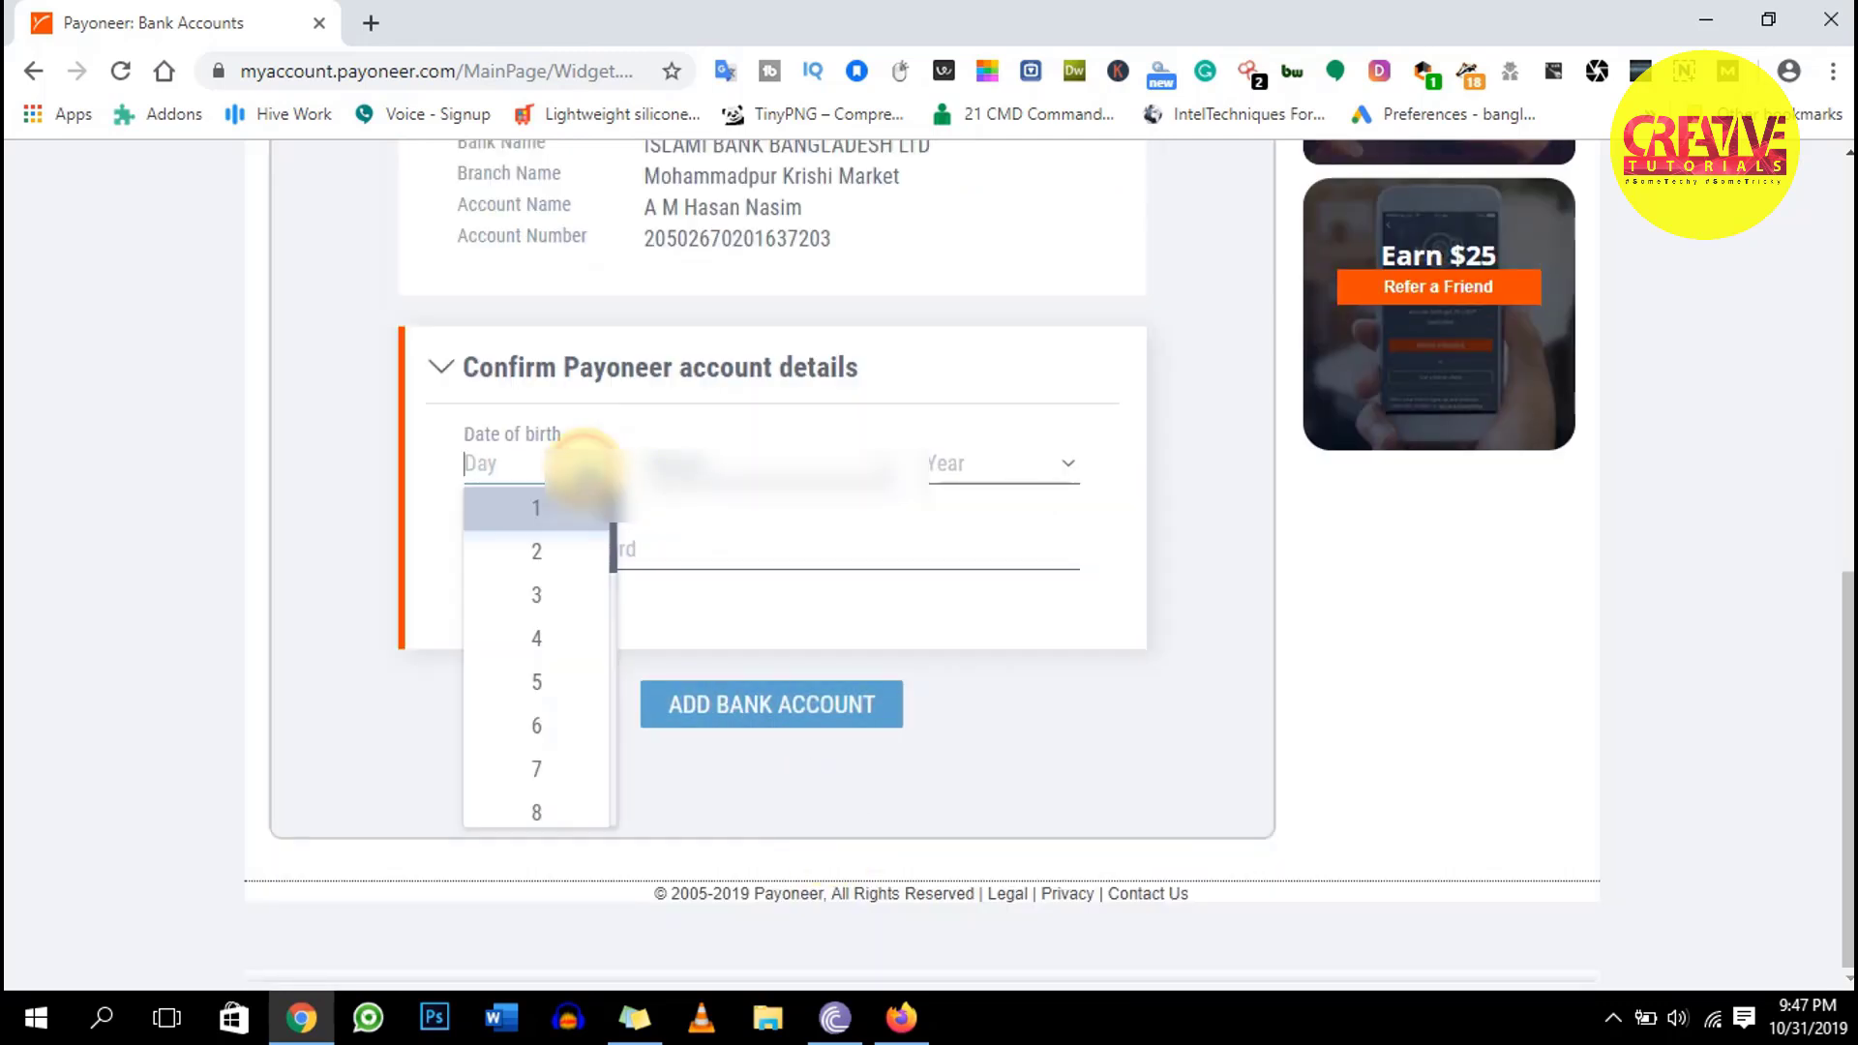
left_click(588, 764)
left_click(752, 489)
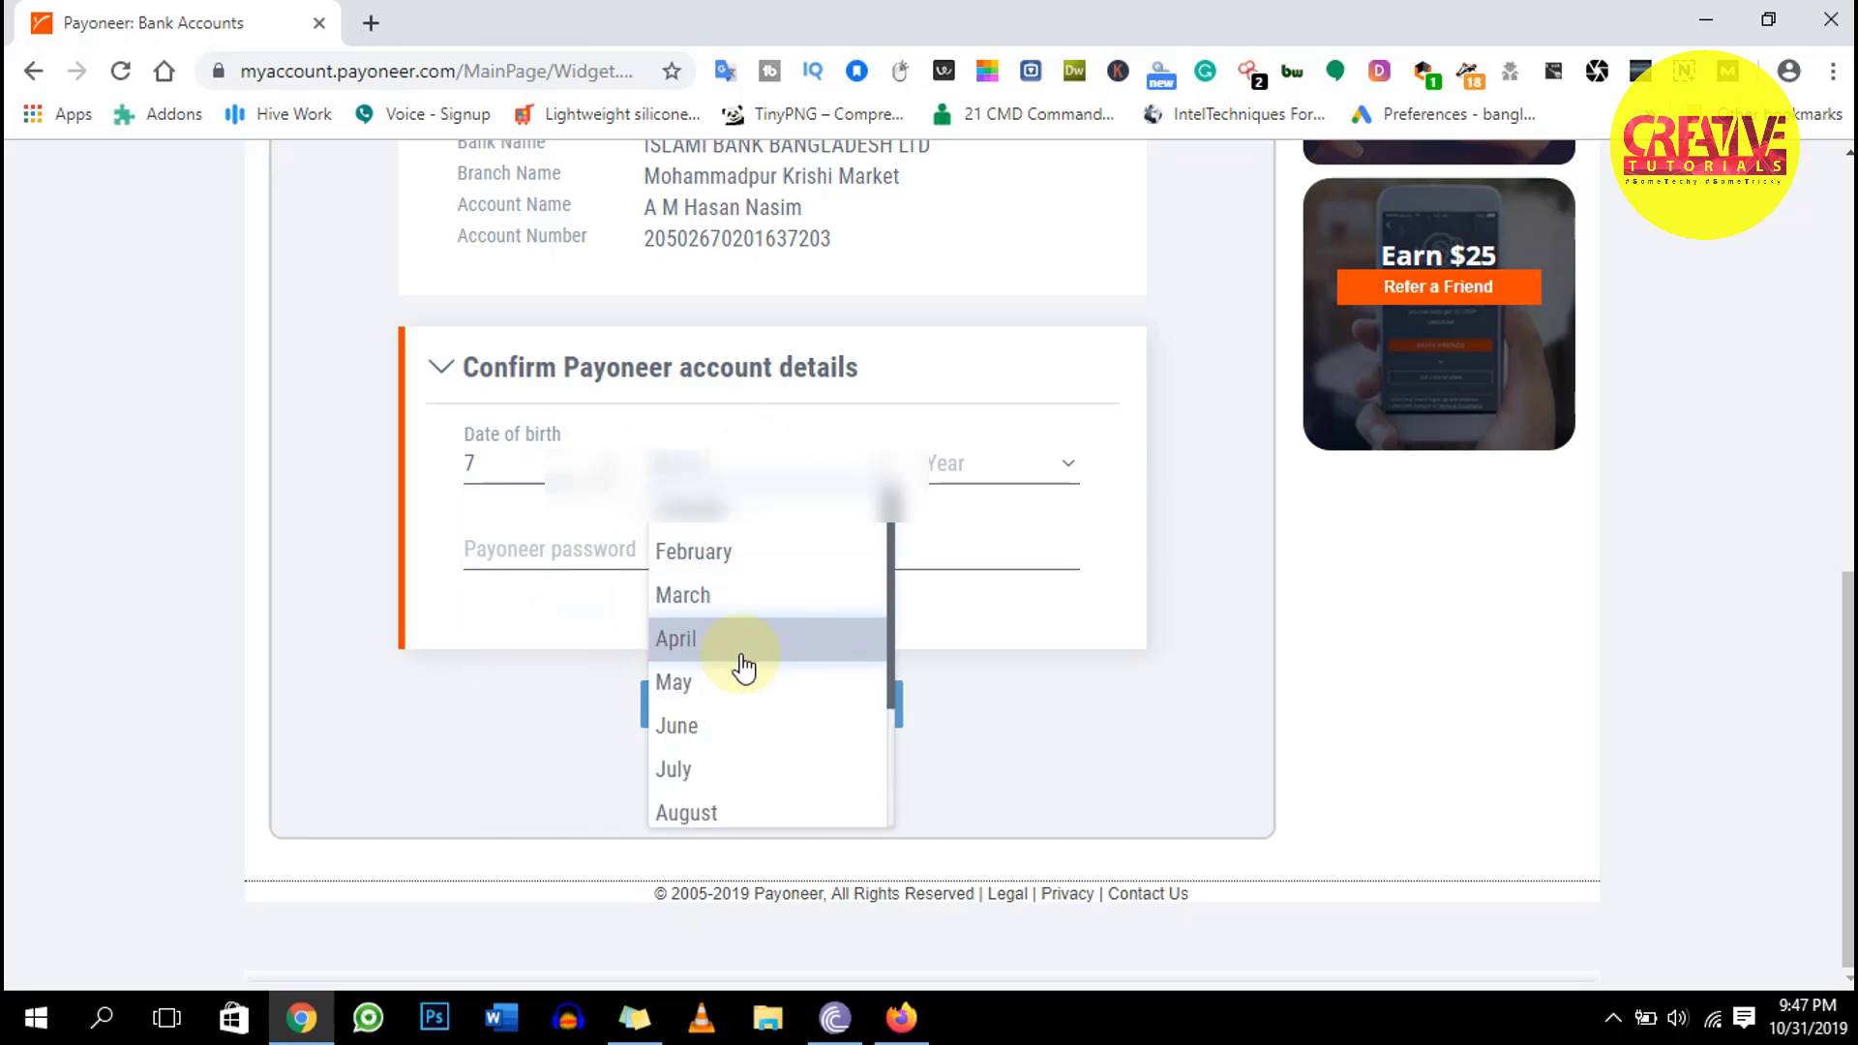
left_click(729, 764)
left_click(982, 470)
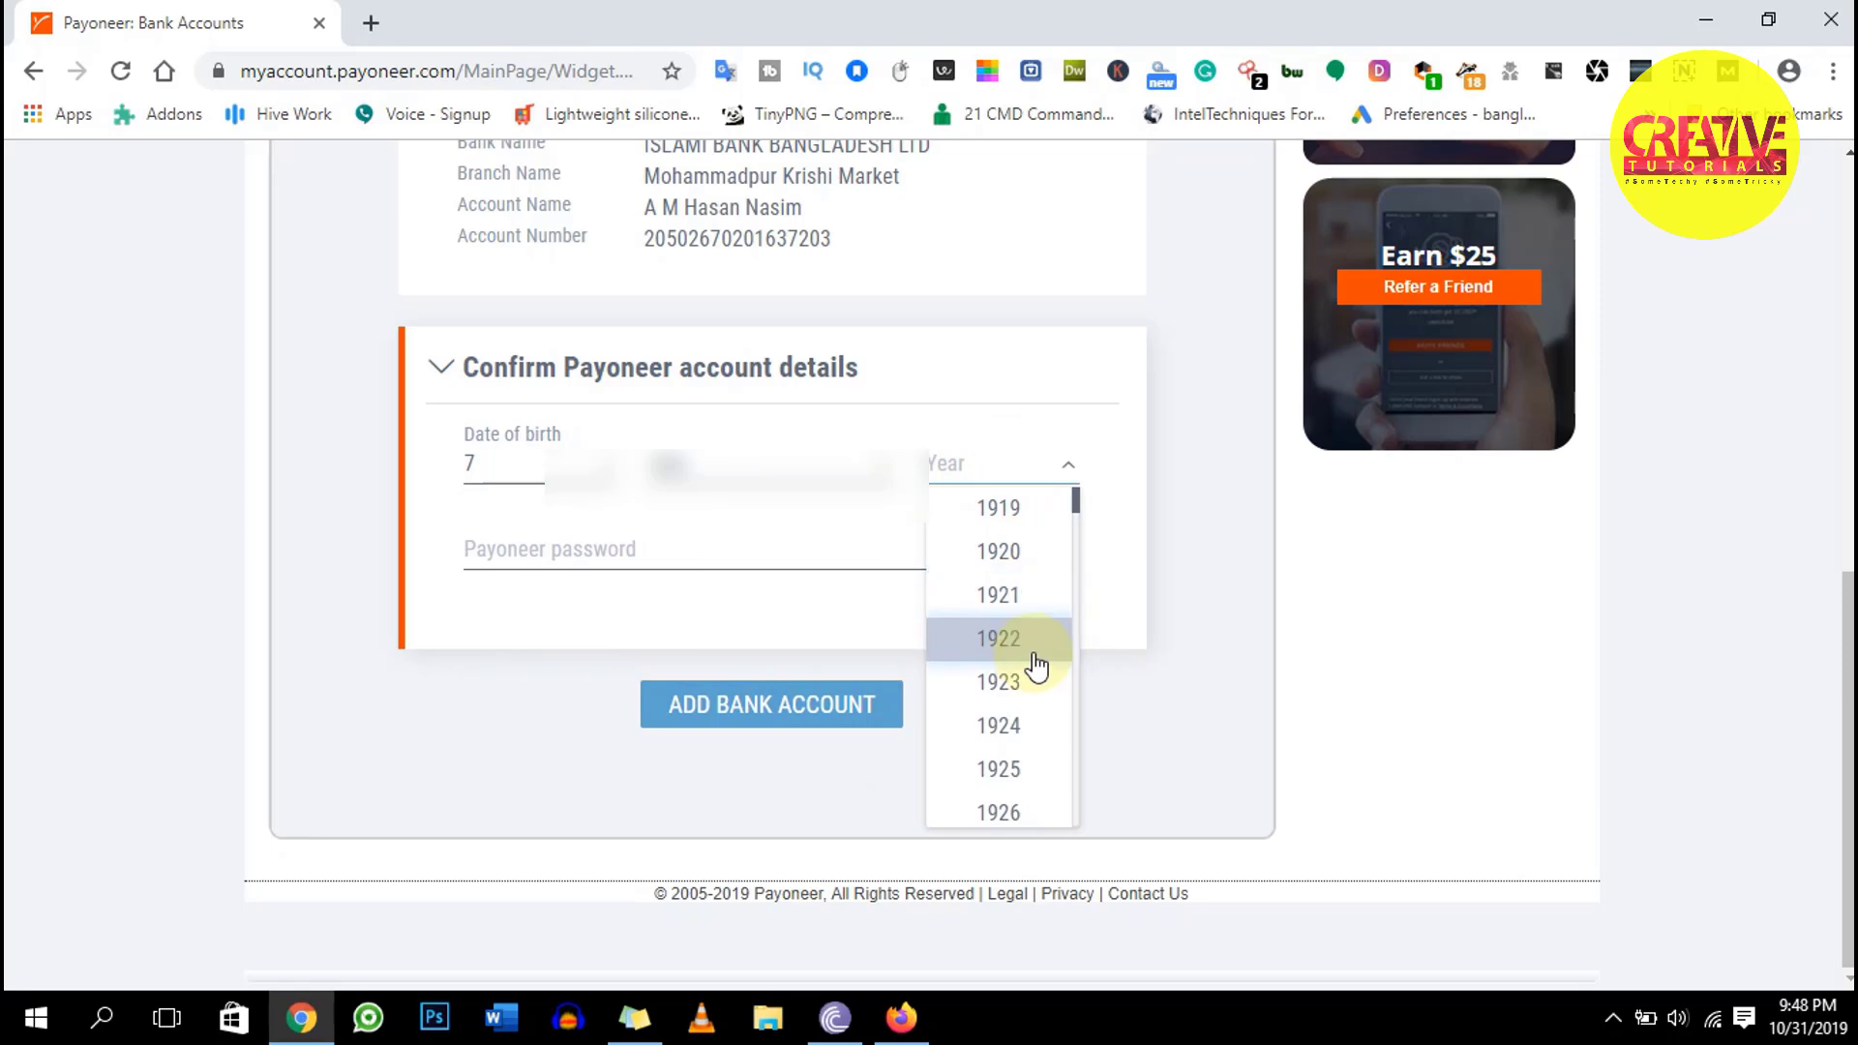
scroll(1046, 697, "down", 3)
scroll(1040, 730, "down", 2)
scroll(1045, 721, "up", 3)
scroll(1044, 718, "up", 2)
scroll(1041, 718, "down", 10)
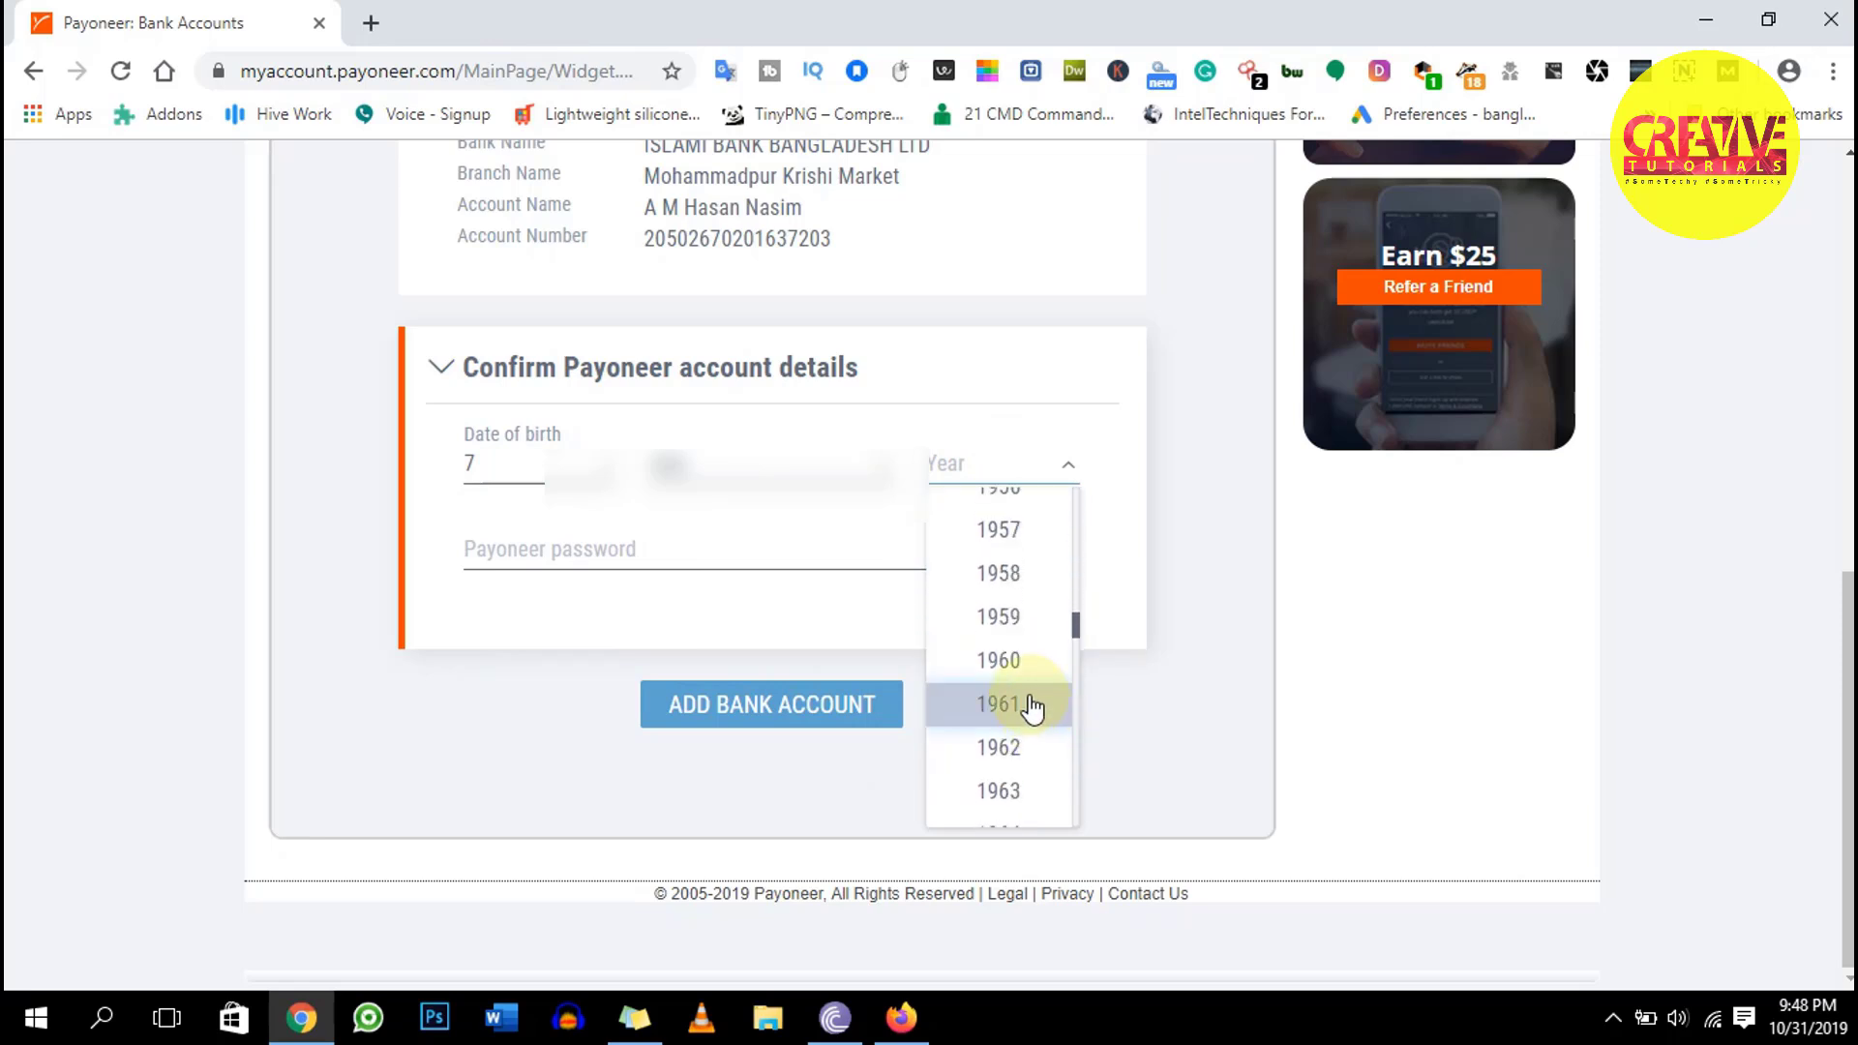
scroll(1023, 648, "down", 8)
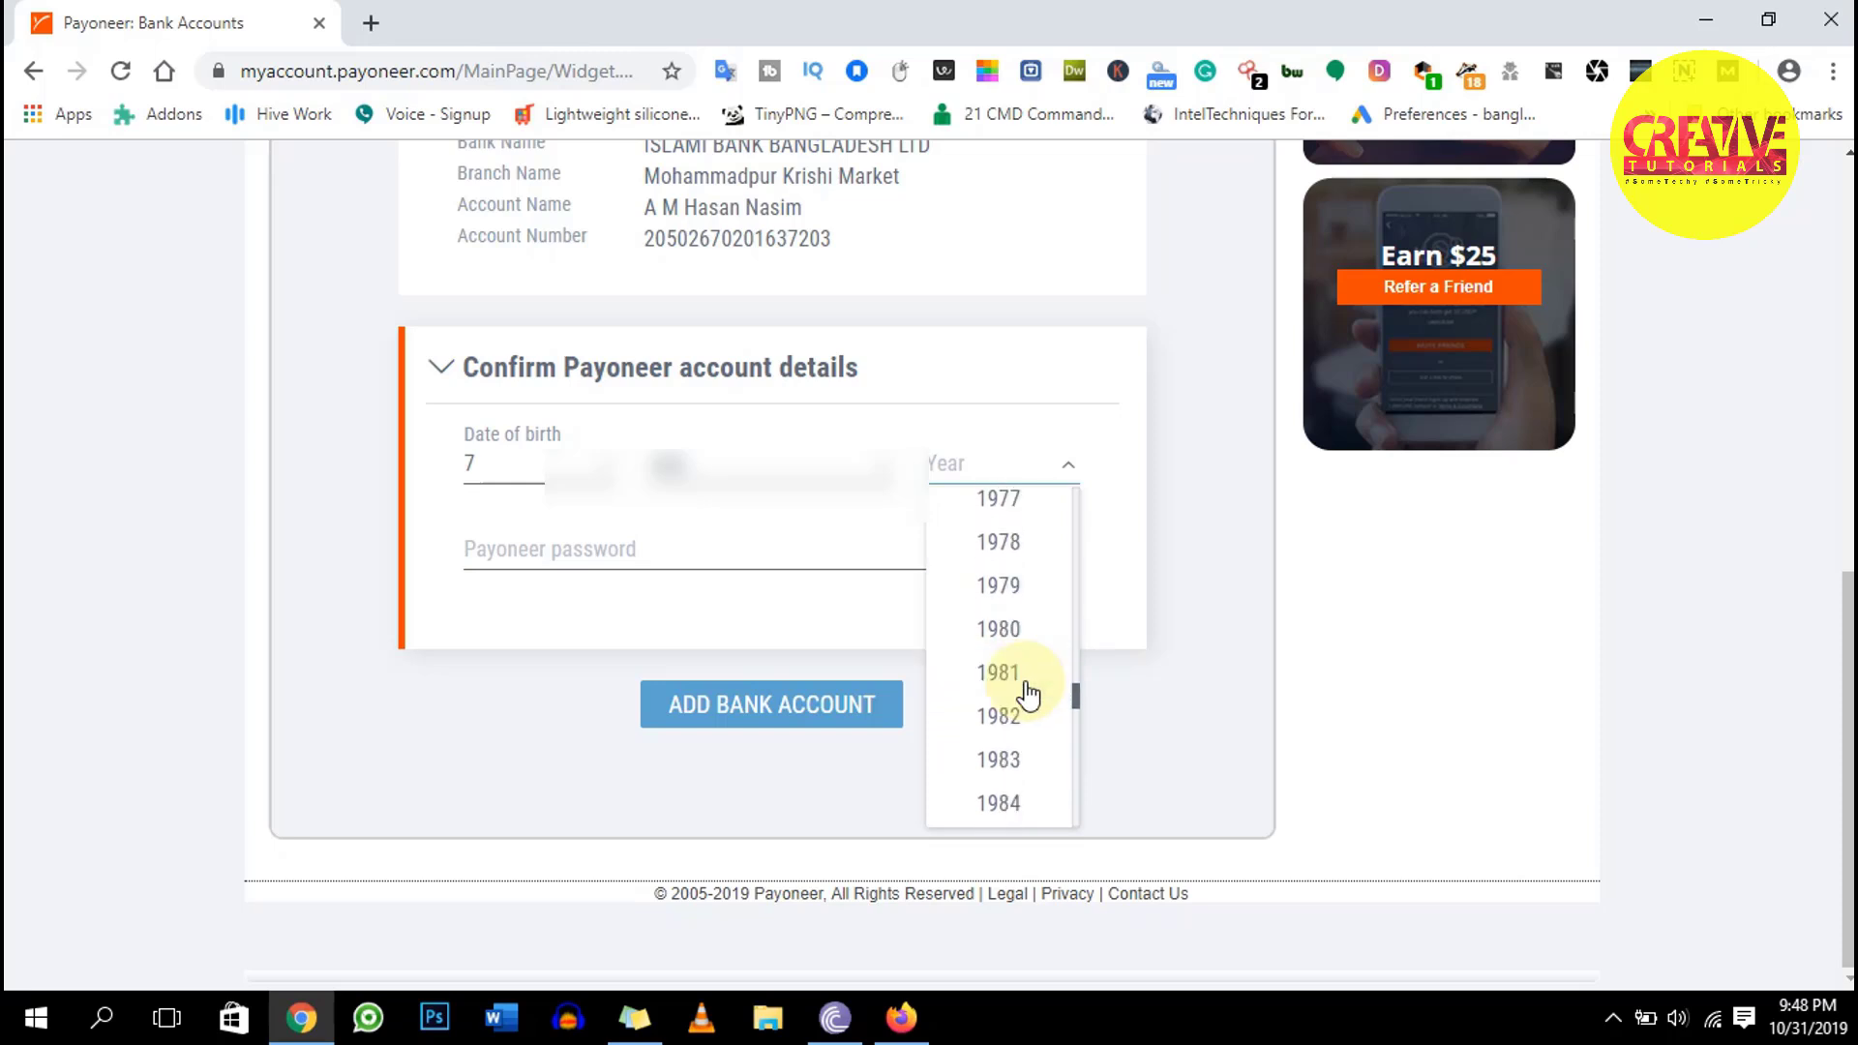
scroll(1034, 581, "down", 3)
left_click(1027, 523)
Enter the Payoneer account password and submit with ADD BANK ACCOUNT
left_click(710, 562)
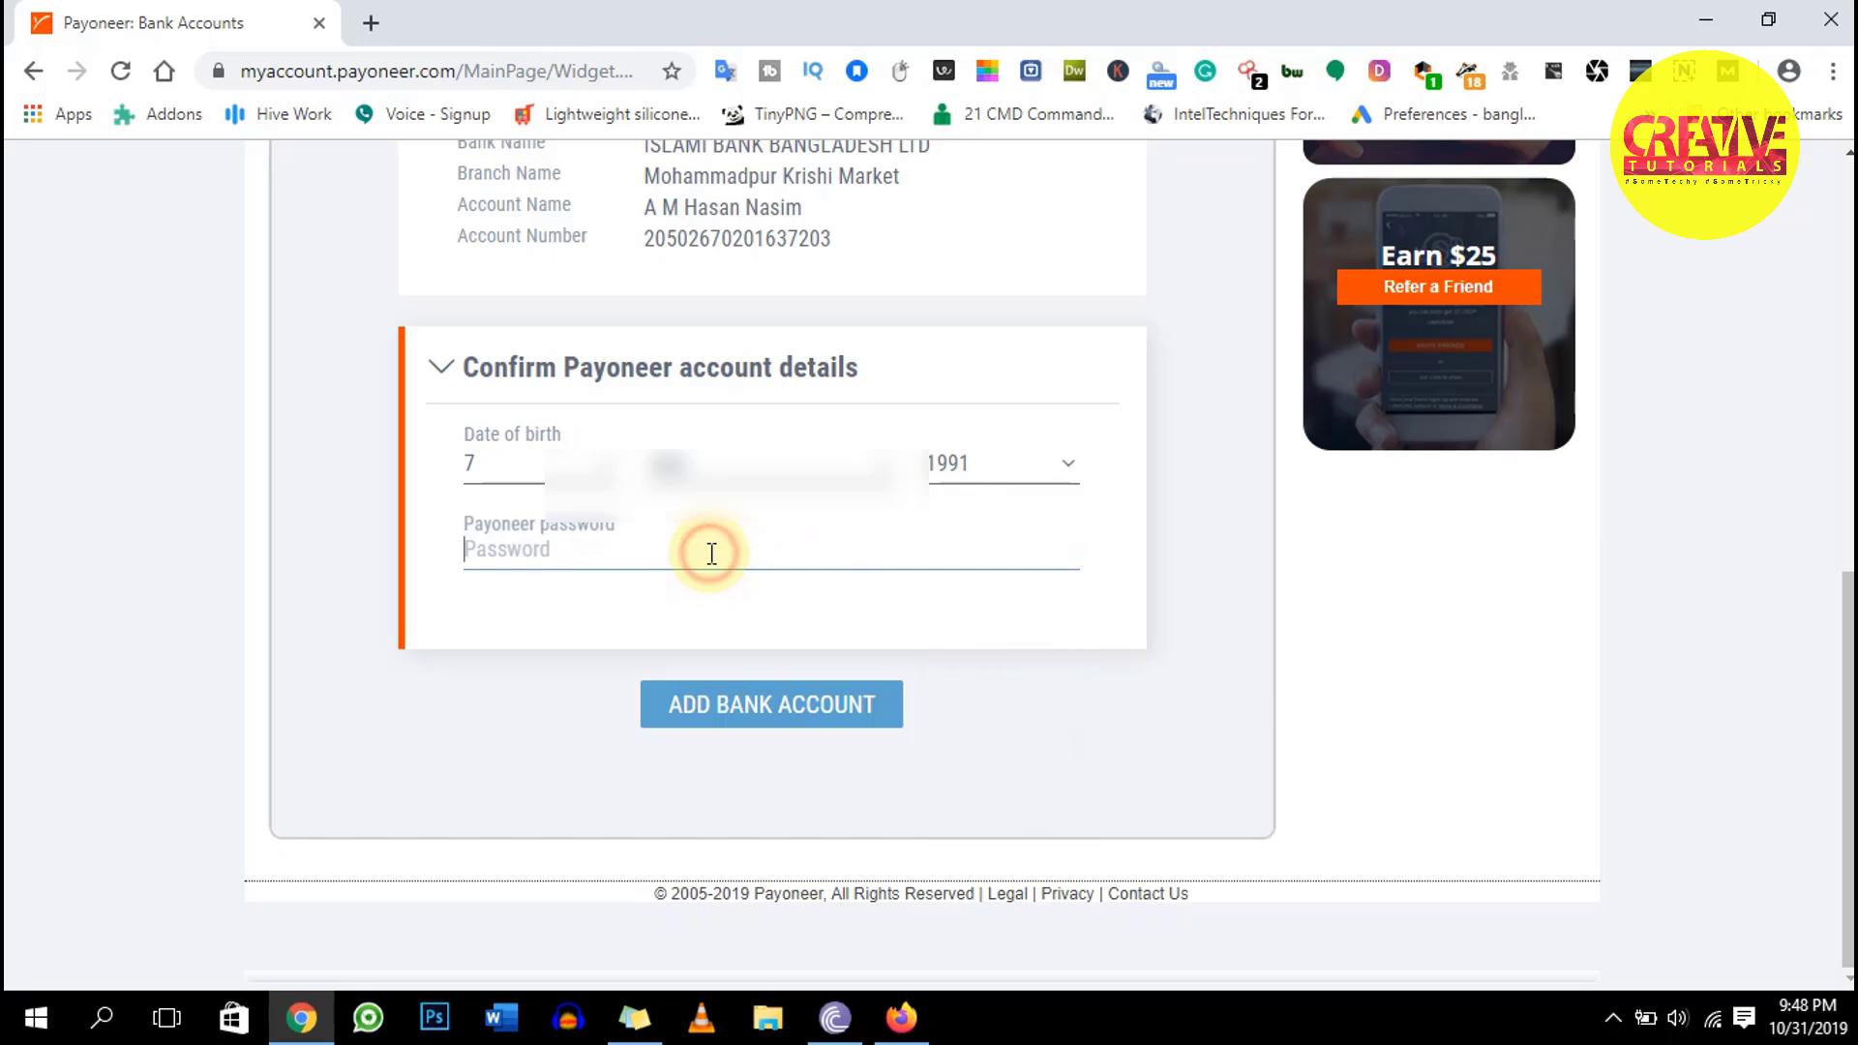
type("•••••")
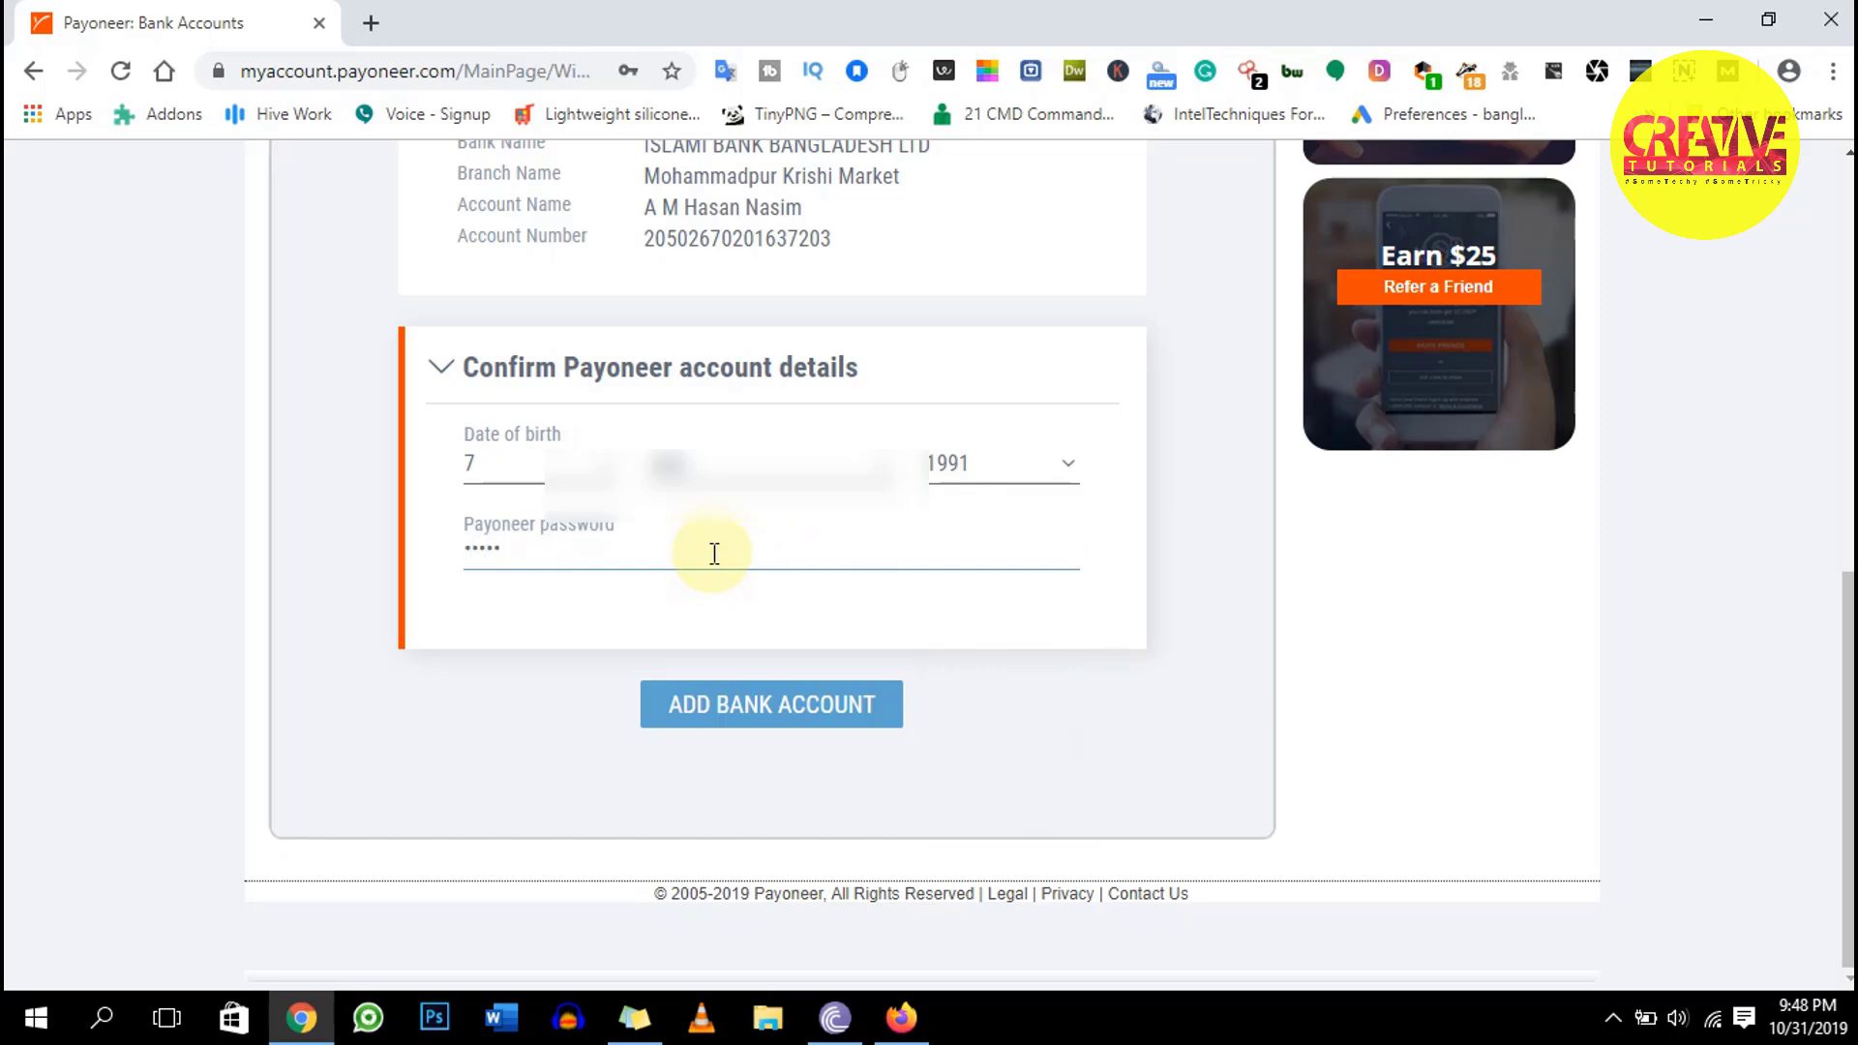
type("•••••")
left_click(829, 707)
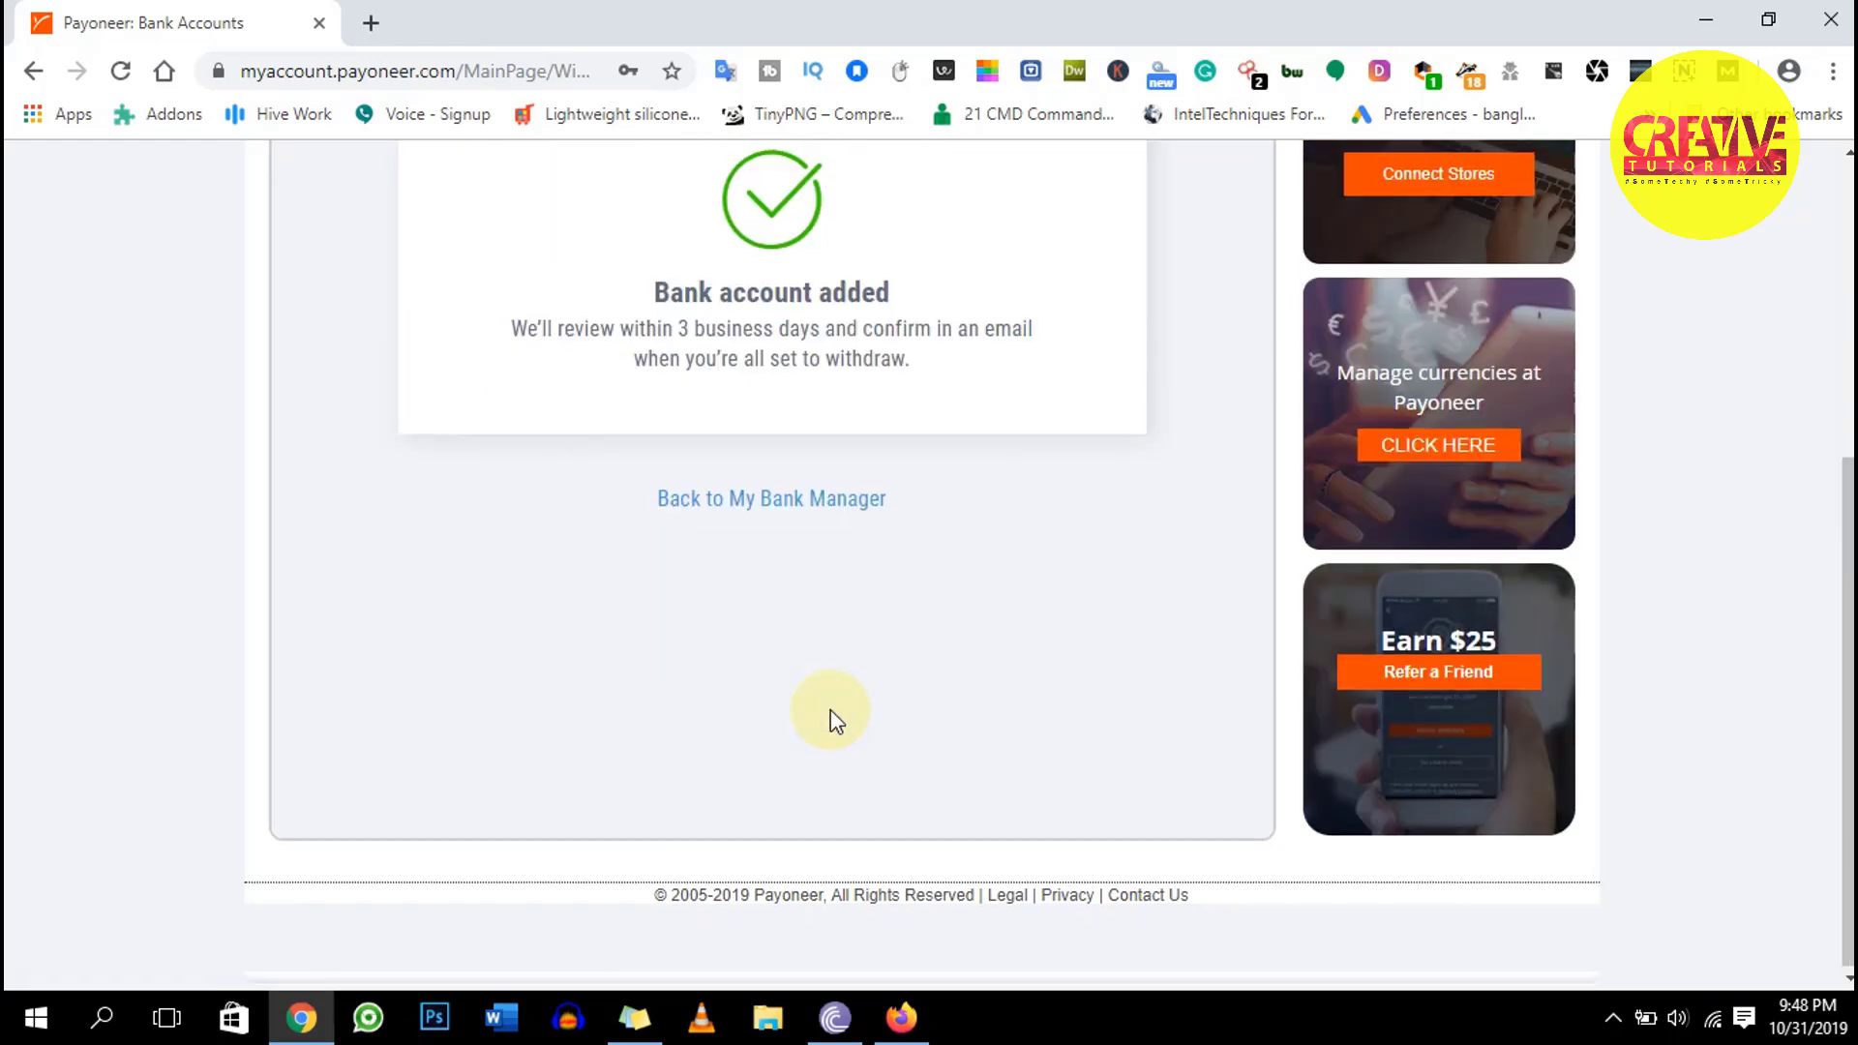
Return from the Bank account added notice to the Bank Accounts list showing the new BDT account
scroll(830, 710, "up", 4)
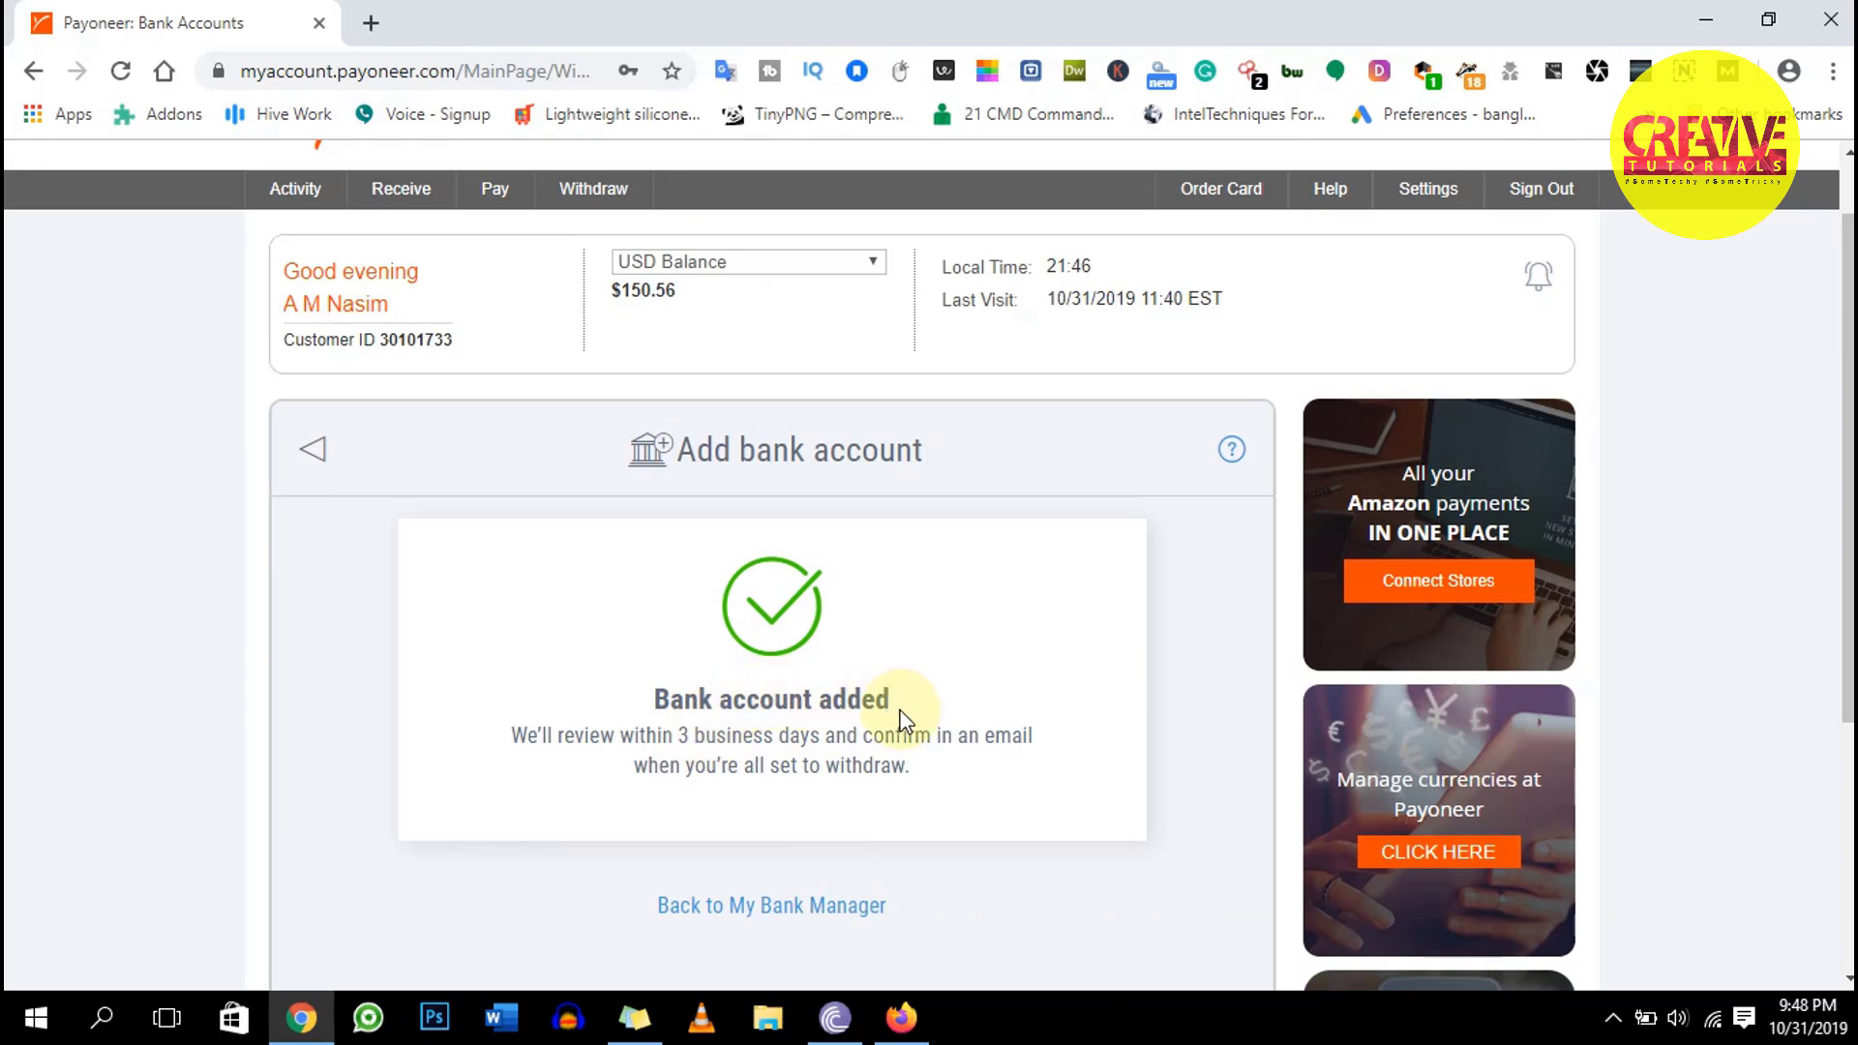
left_click_drag(656, 694, 937, 775)
left_click(938, 771)
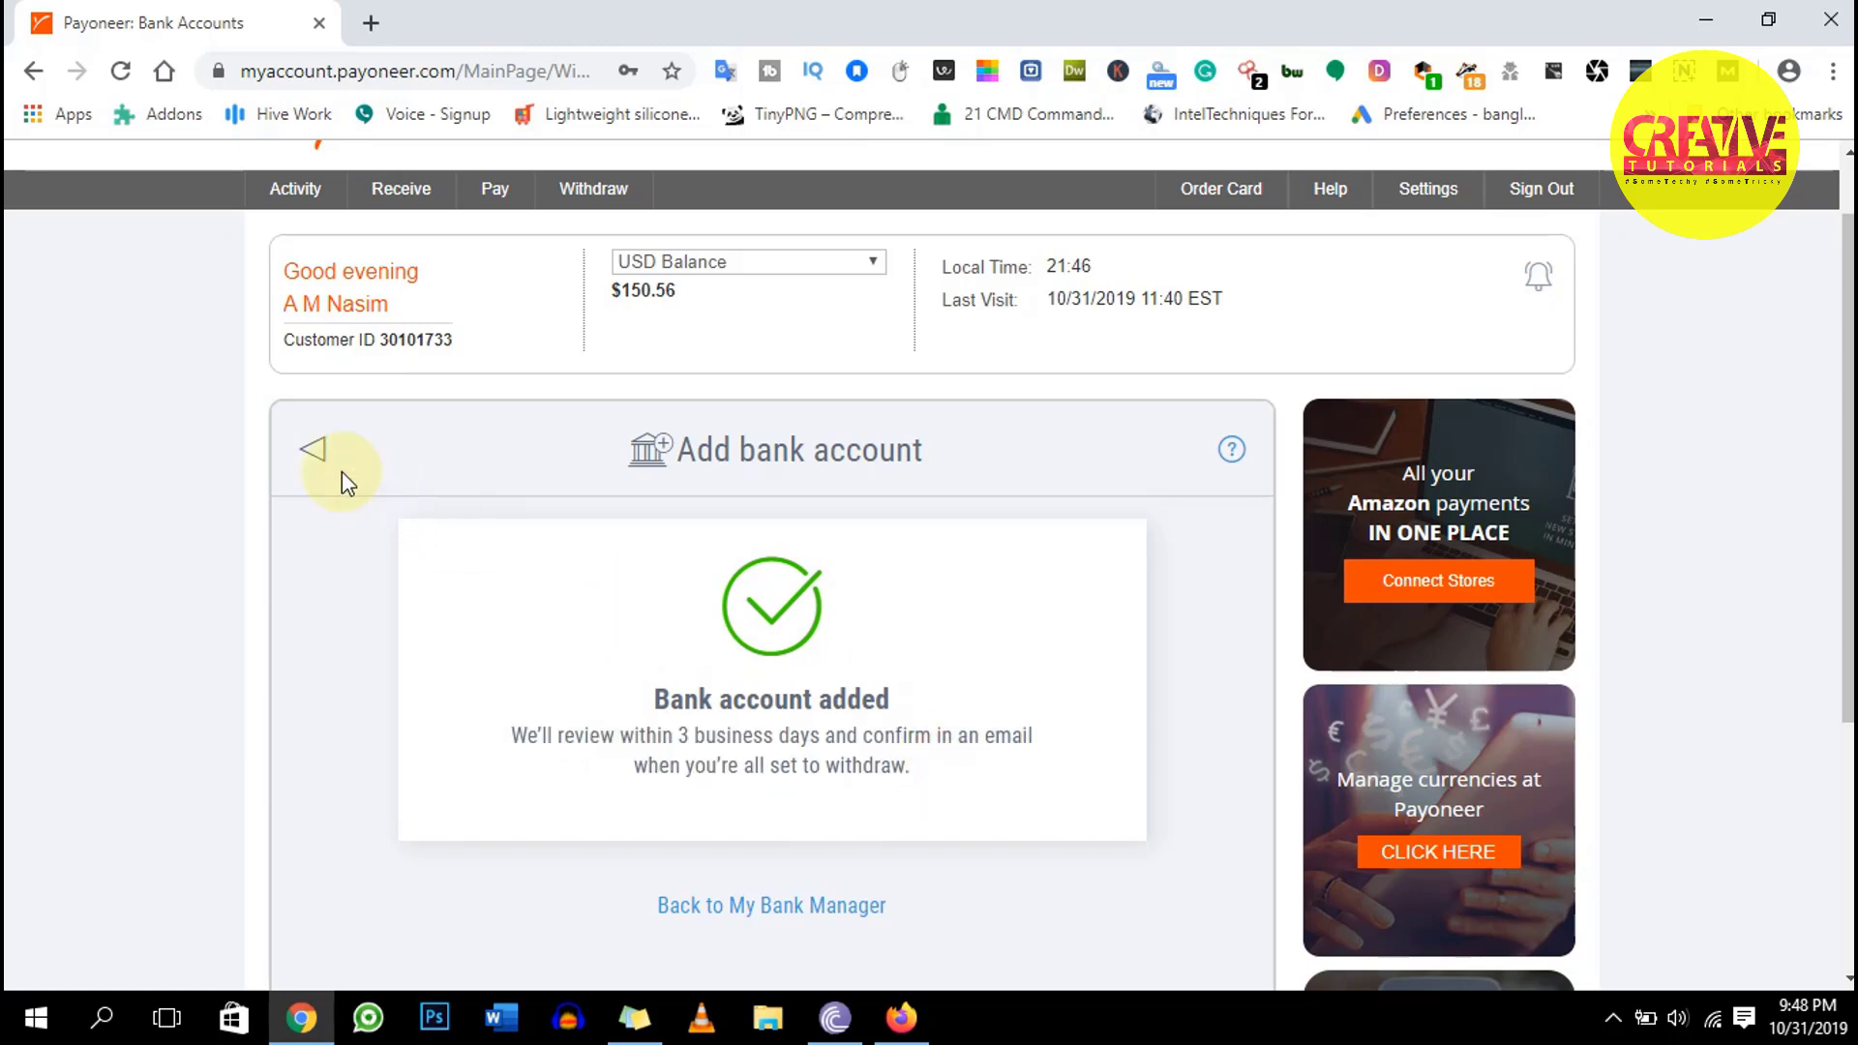
left_click(324, 453)
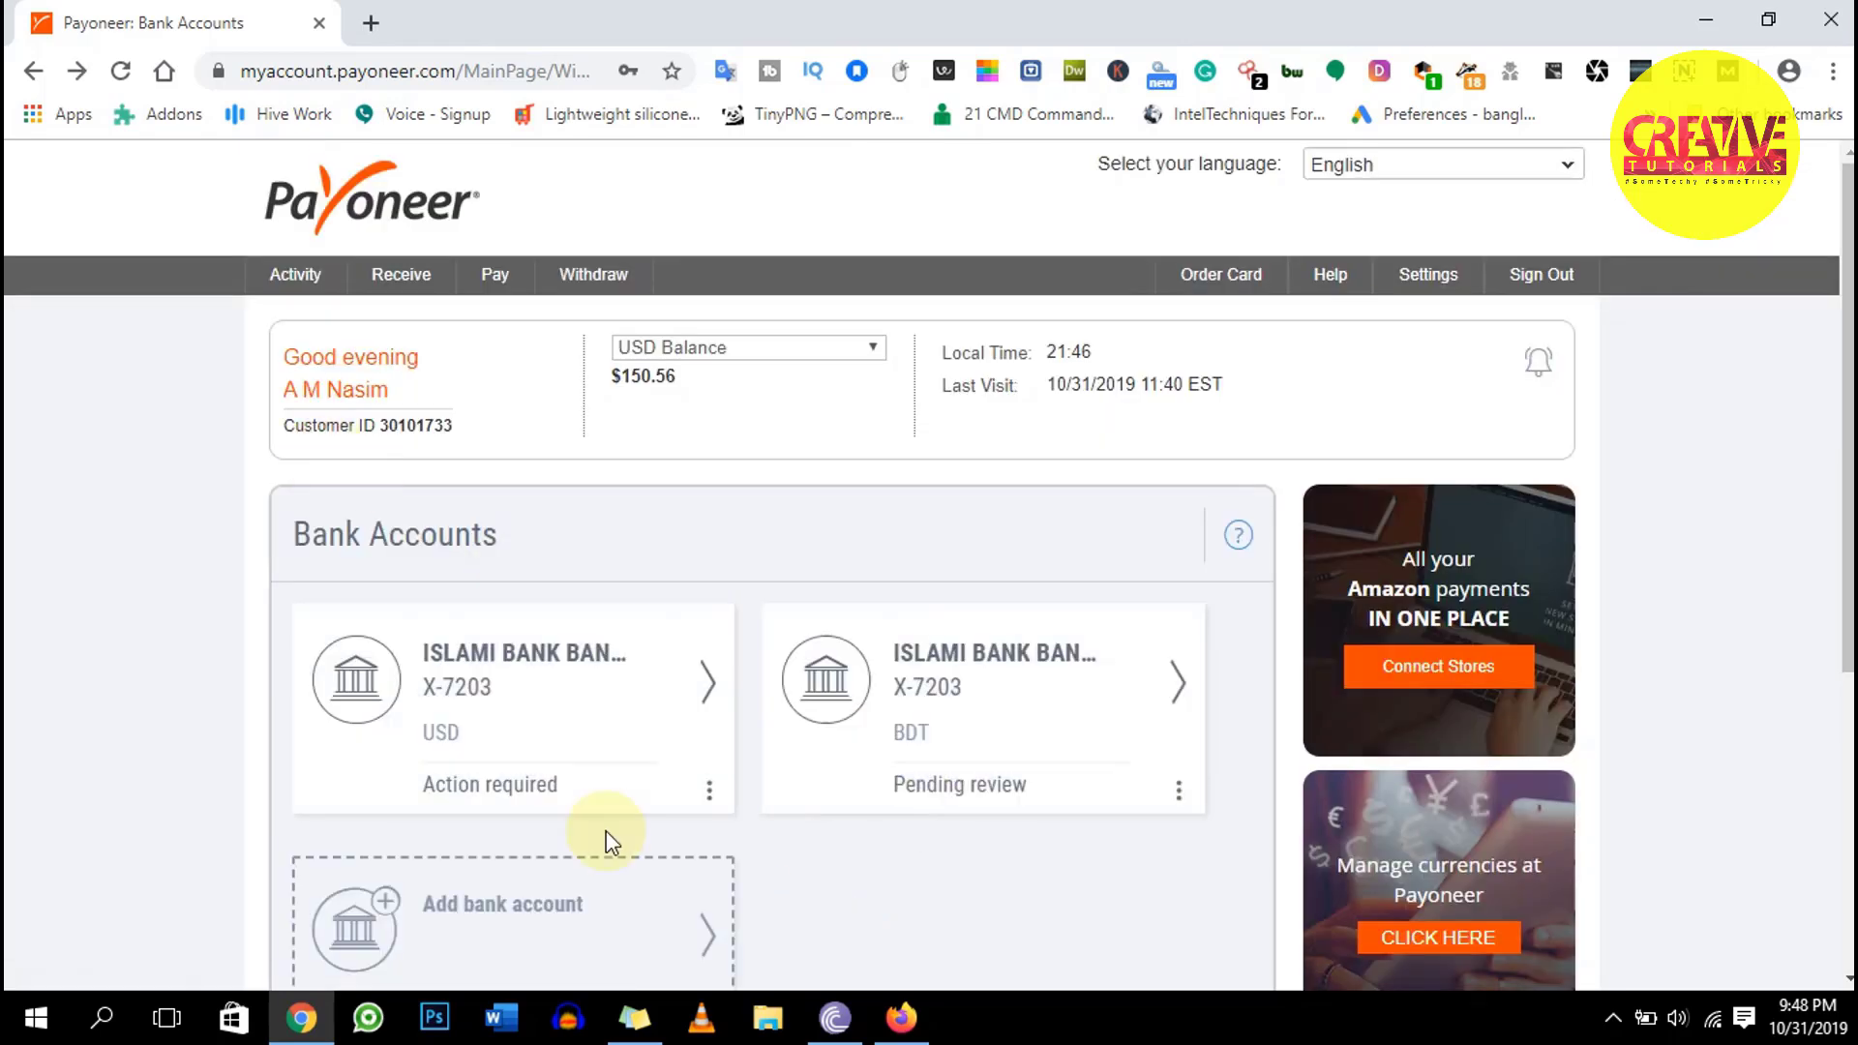
scroll(610, 842, "down", 1)
scroll(612, 853, "down", 1)
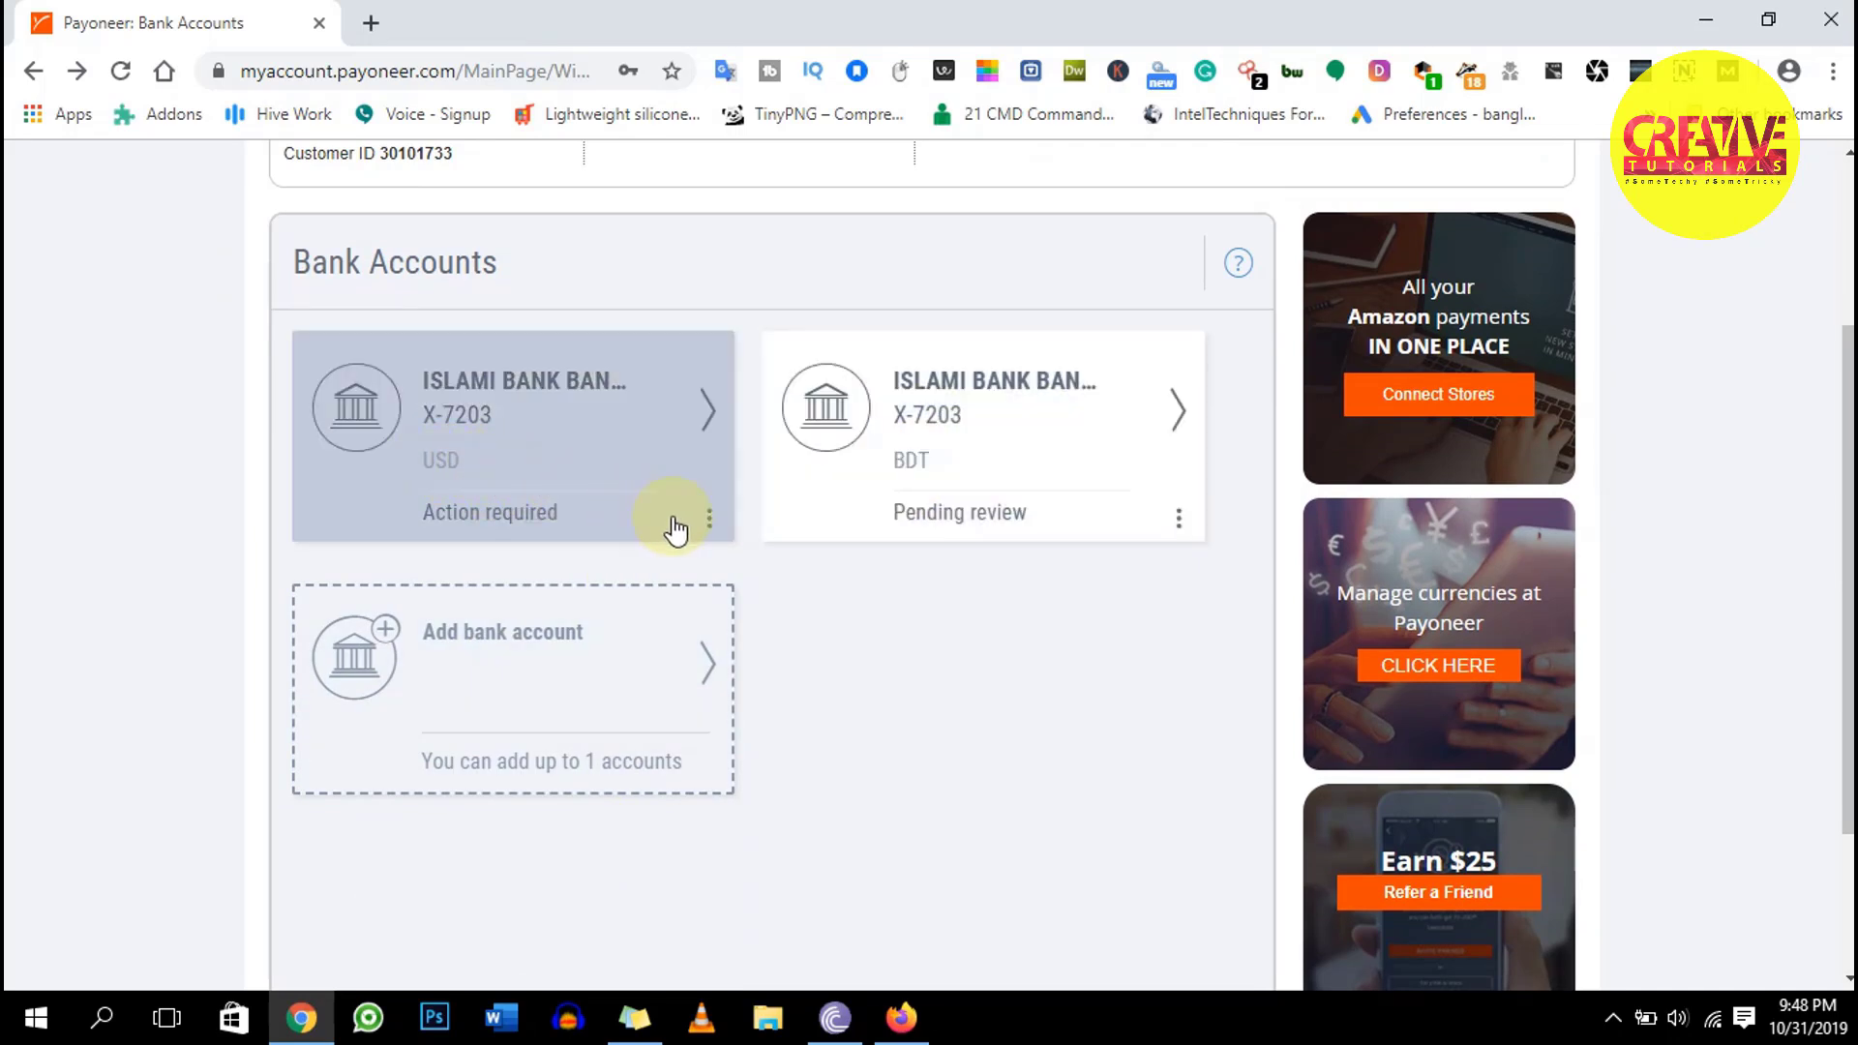
left_click(709, 528)
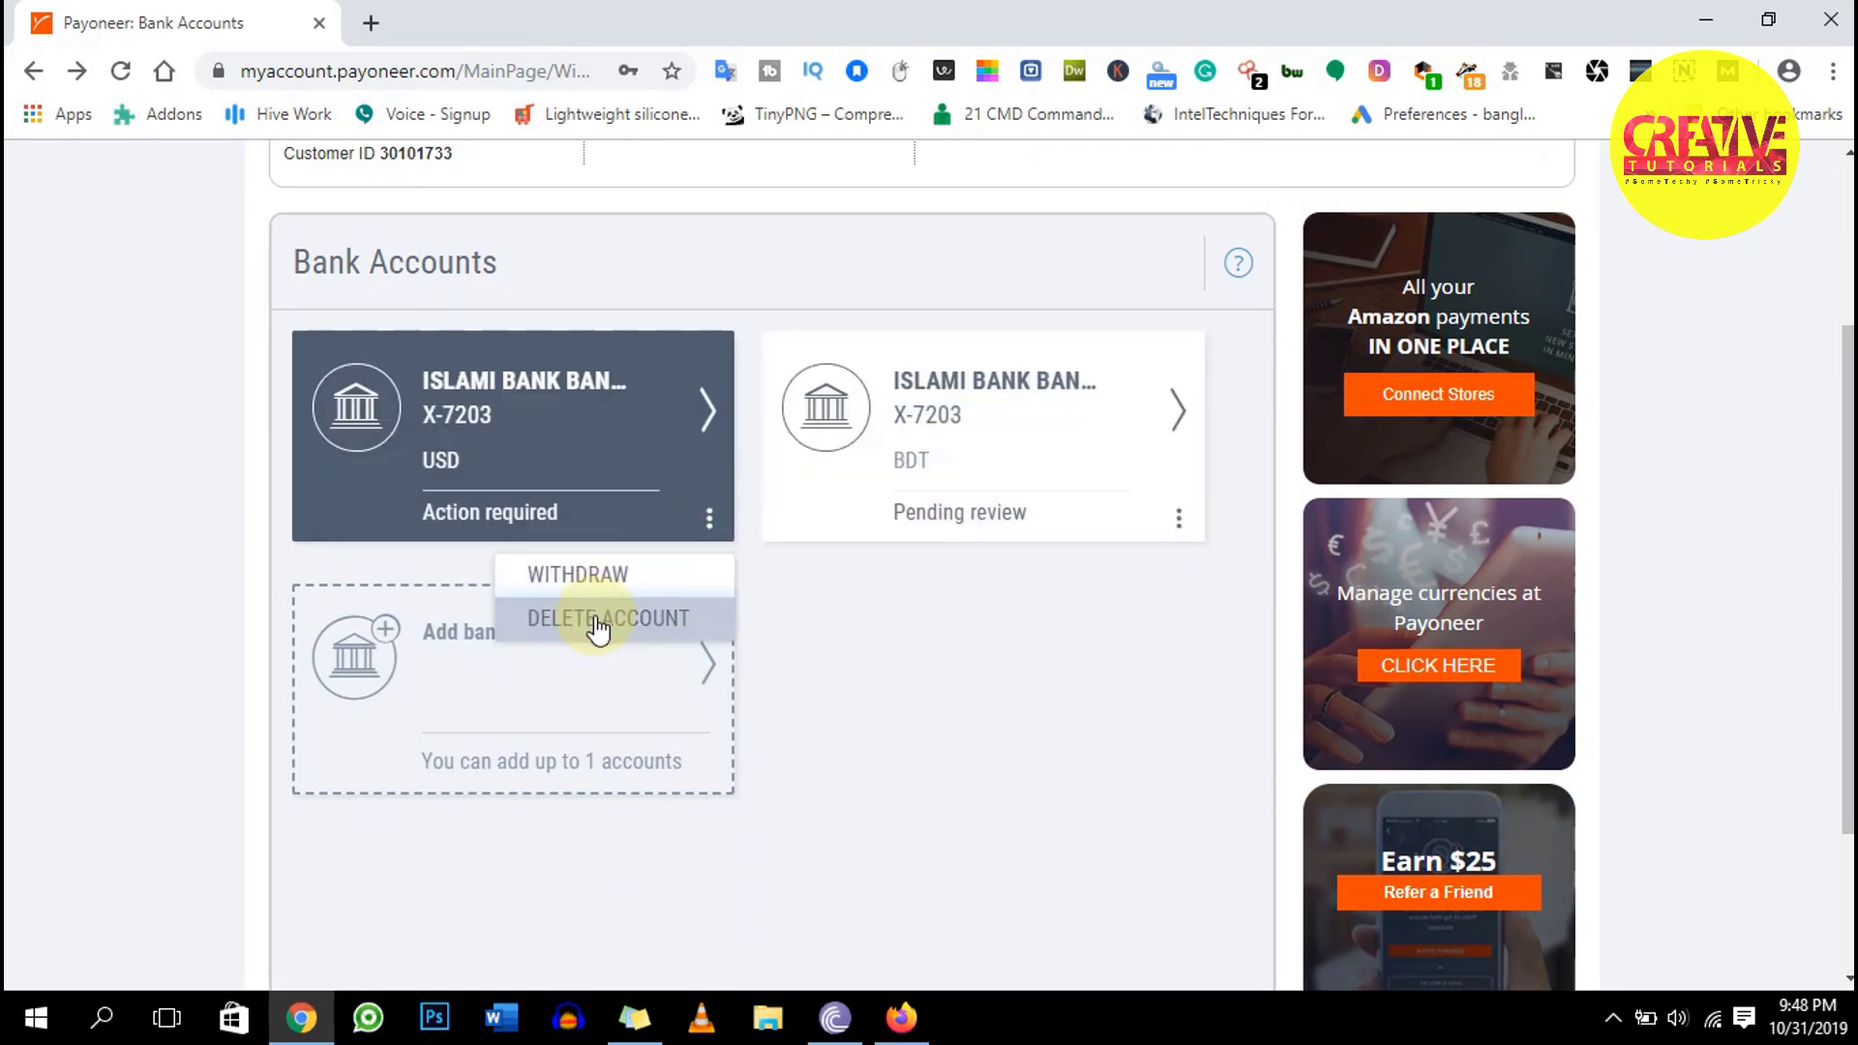
left_click(597, 626)
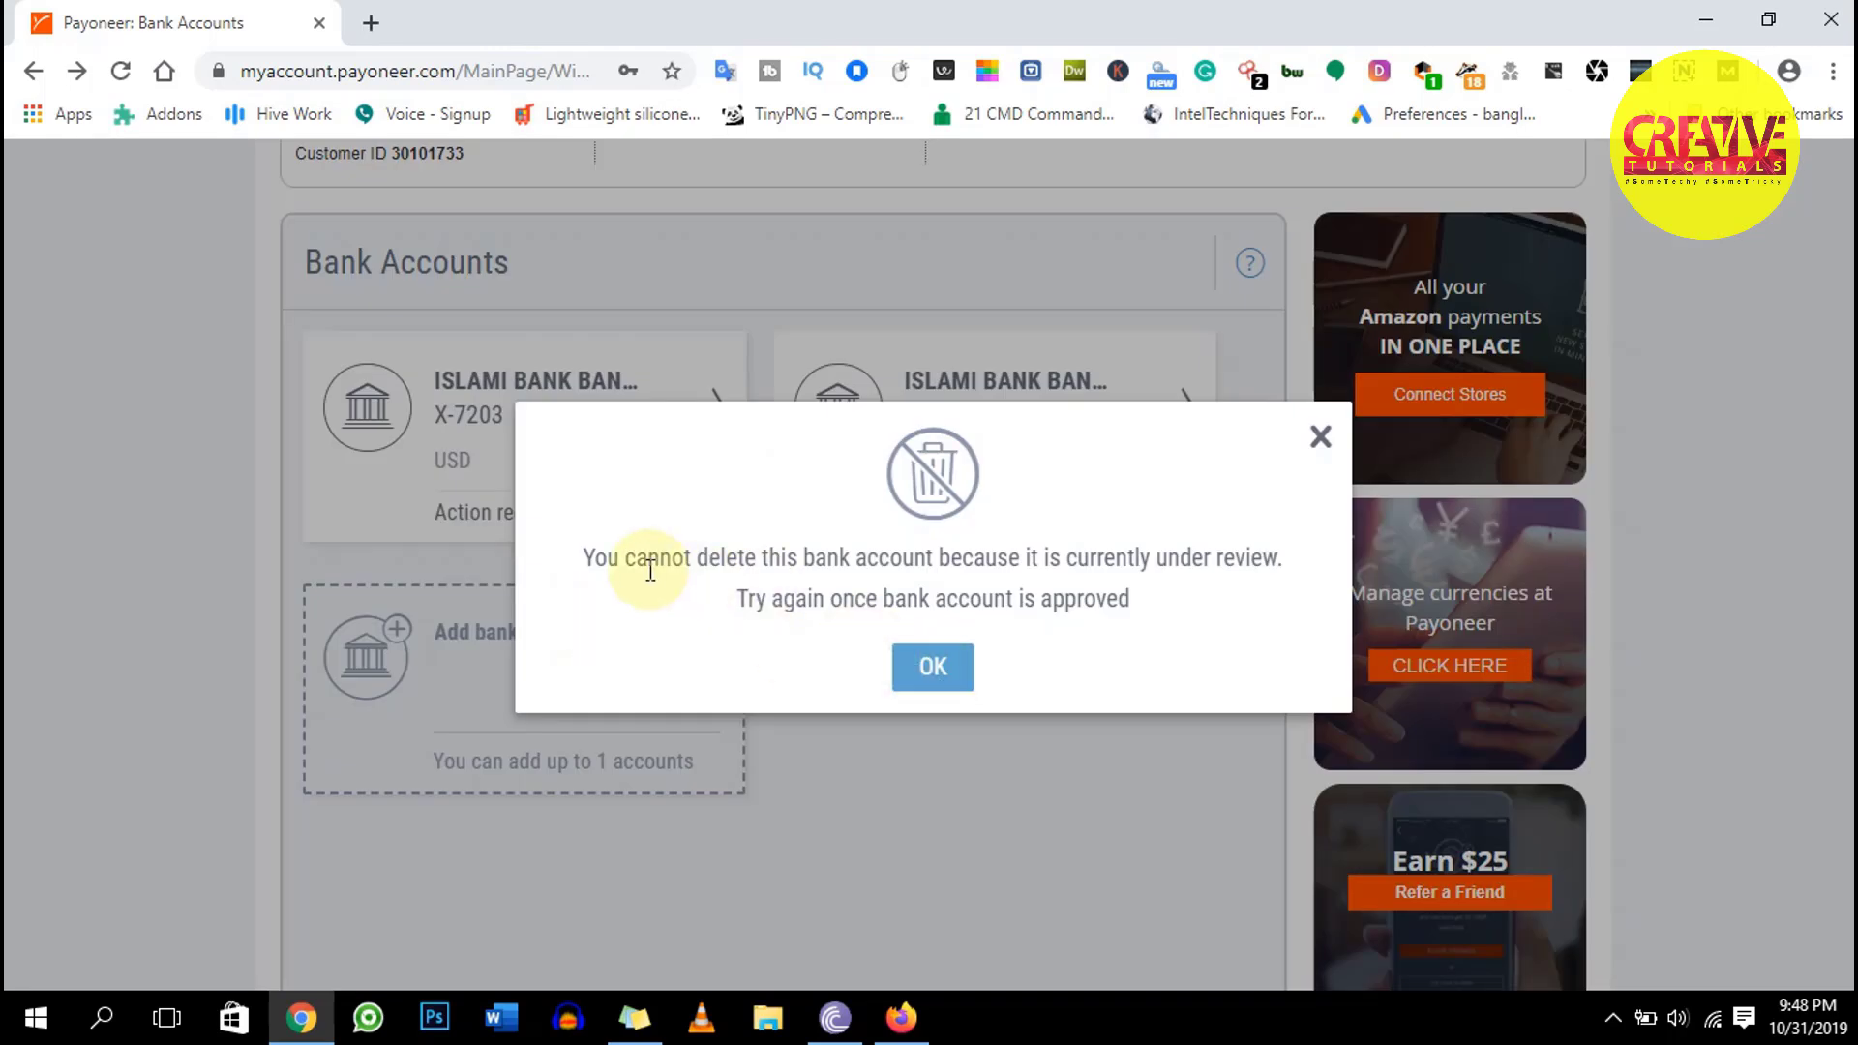
left_click_drag(575, 557, 1263, 601)
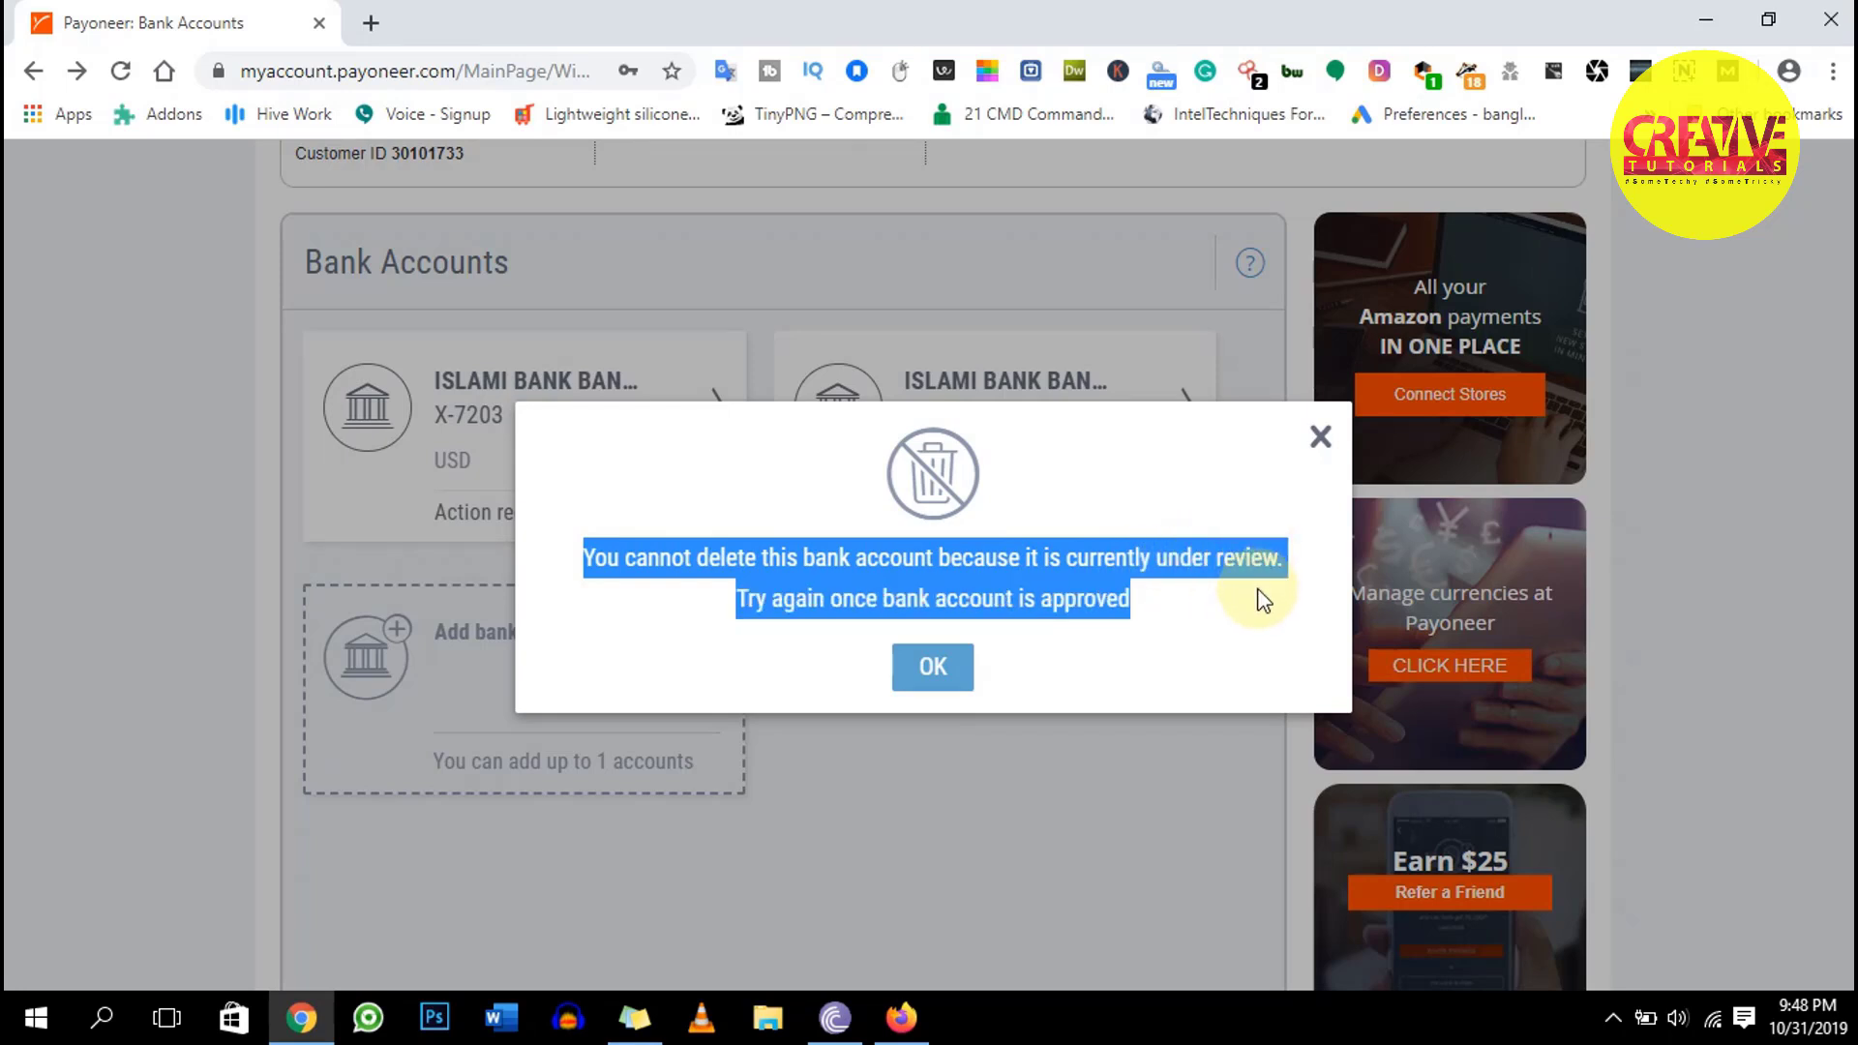
left_click(924, 669)
scroll(883, 697, "down", 2)
scroll(813, 746, "up", 5)
scroll(813, 751, "down", 4)
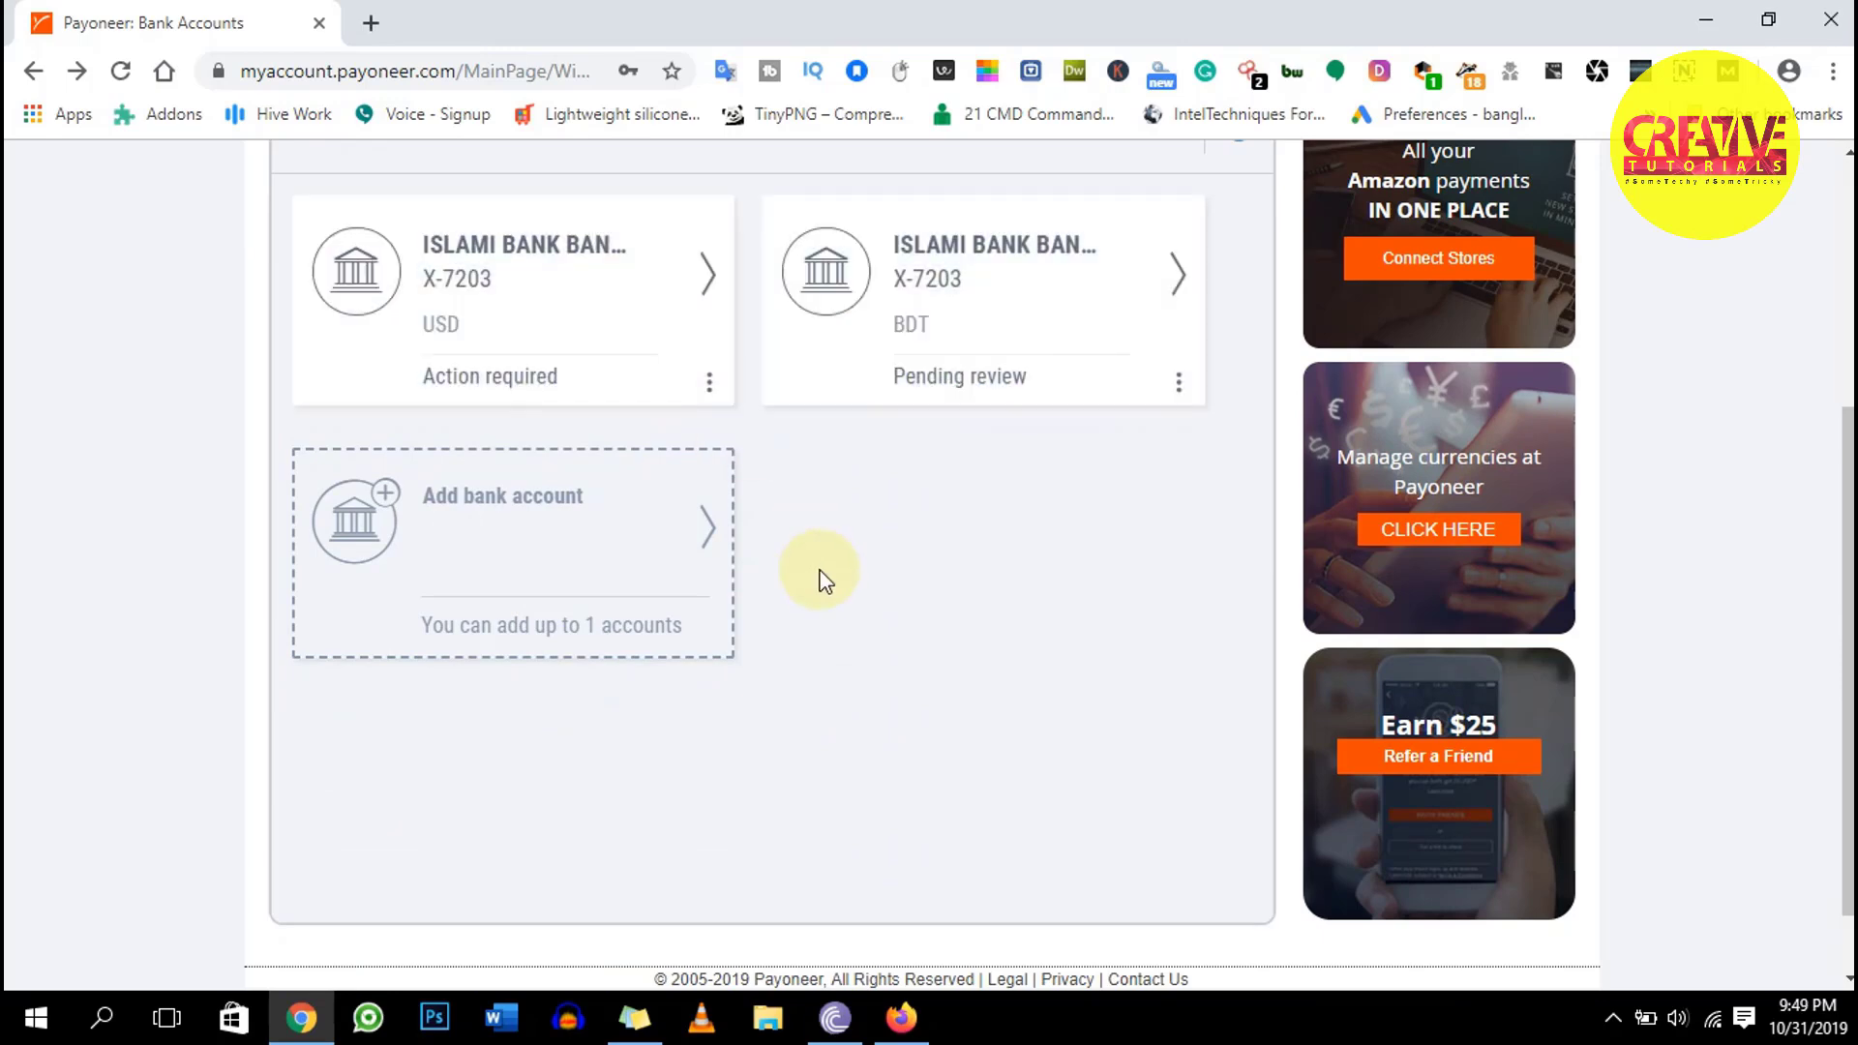
Sign out of the Payoneer account from the top navigation bar
scroll(826, 585, "up", 5)
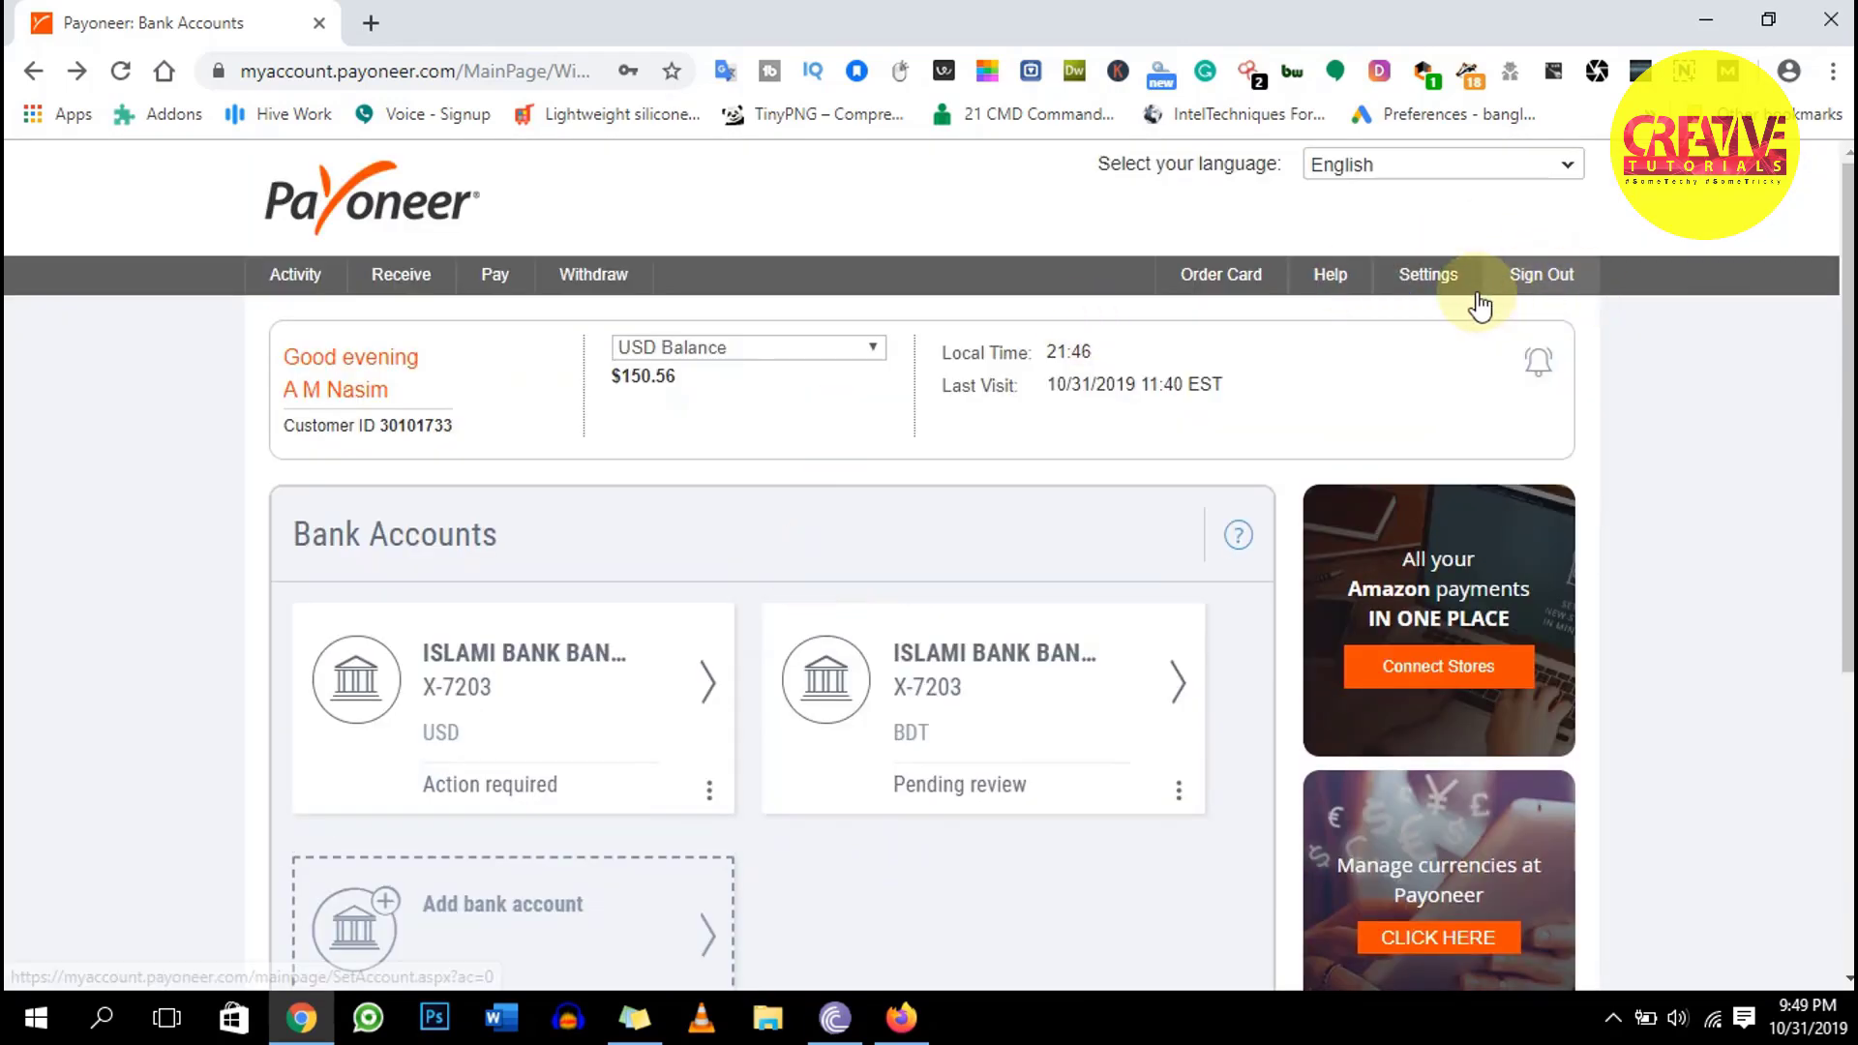
left_click(1563, 281)
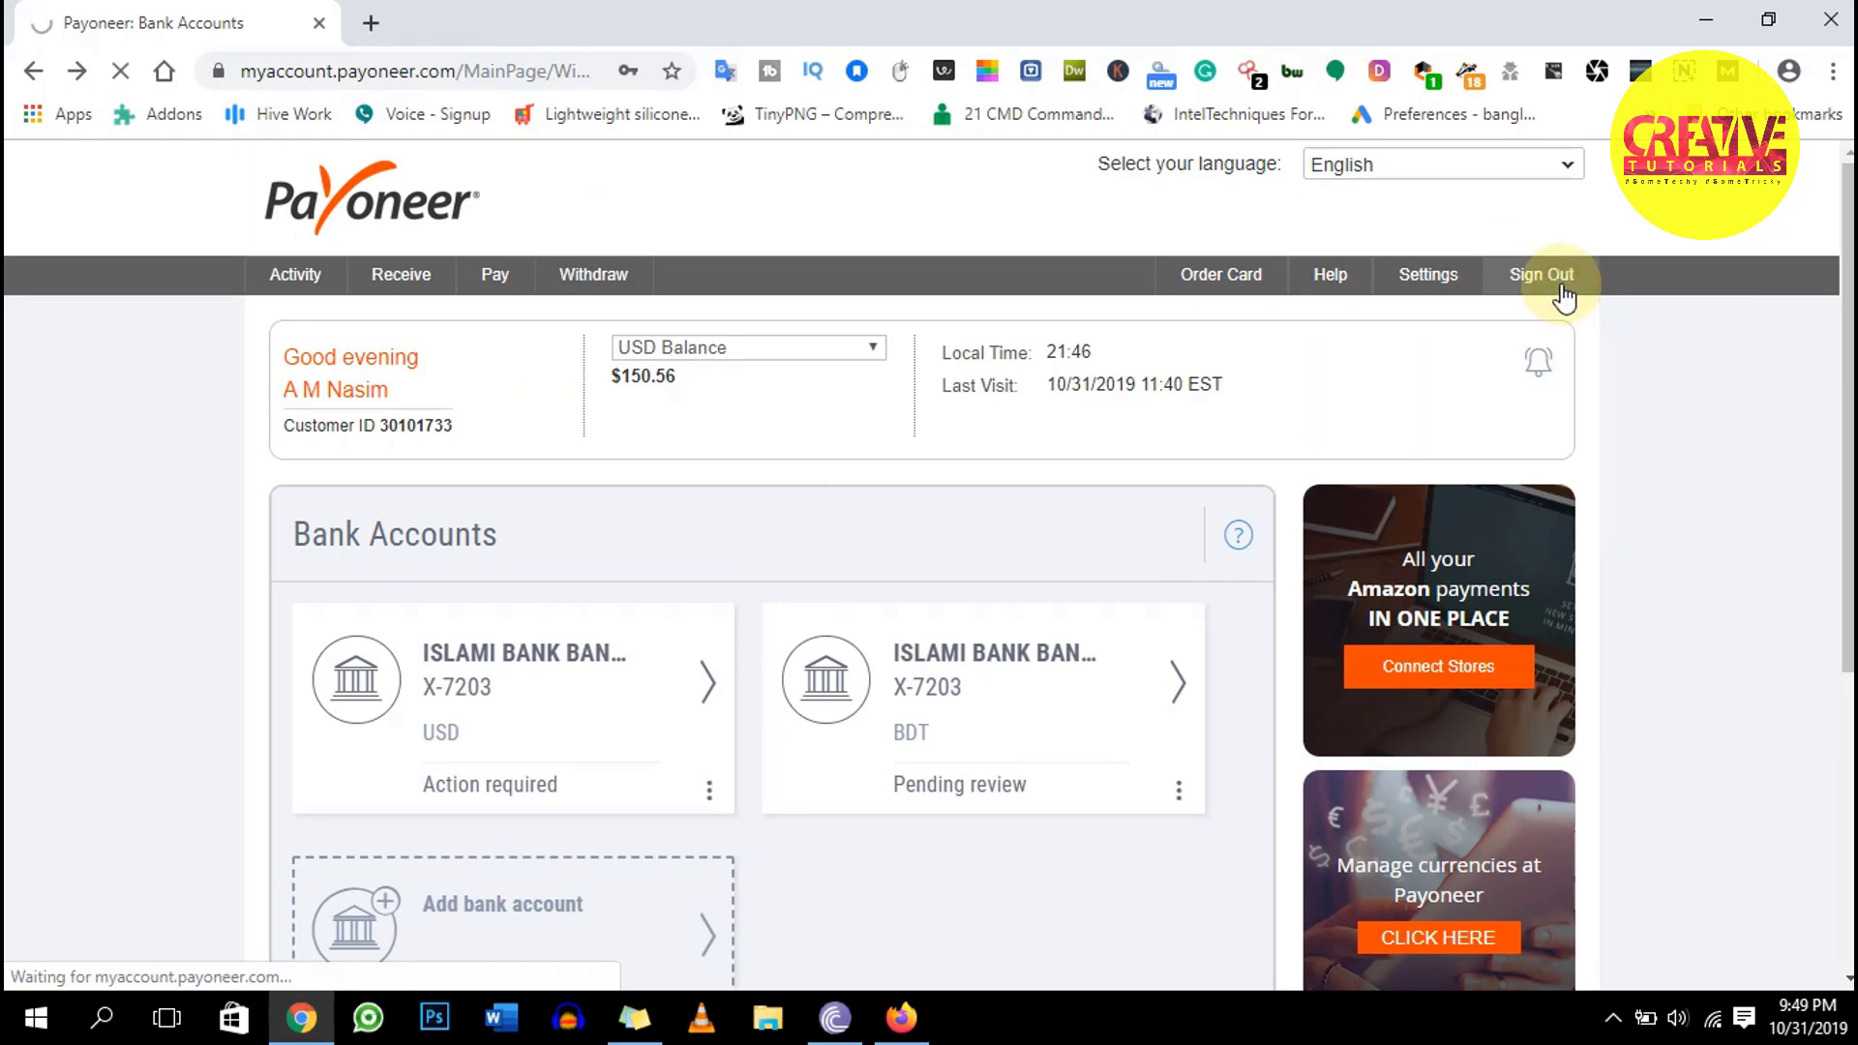